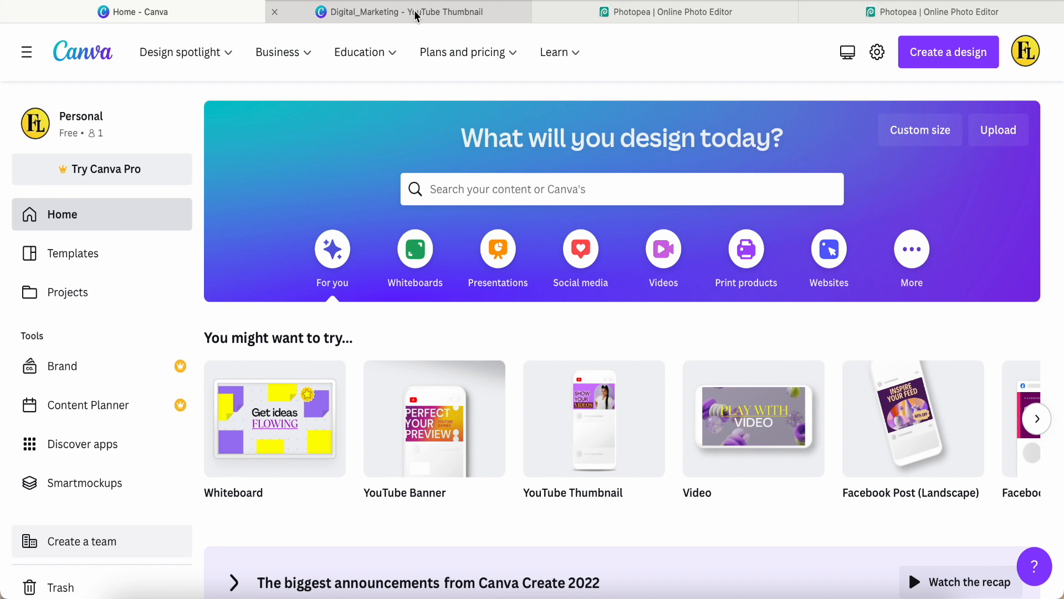
# Switch to the Digital_Marketing design, go to the blank page 13 and open the elements library
pyautogui.click(415, 12)
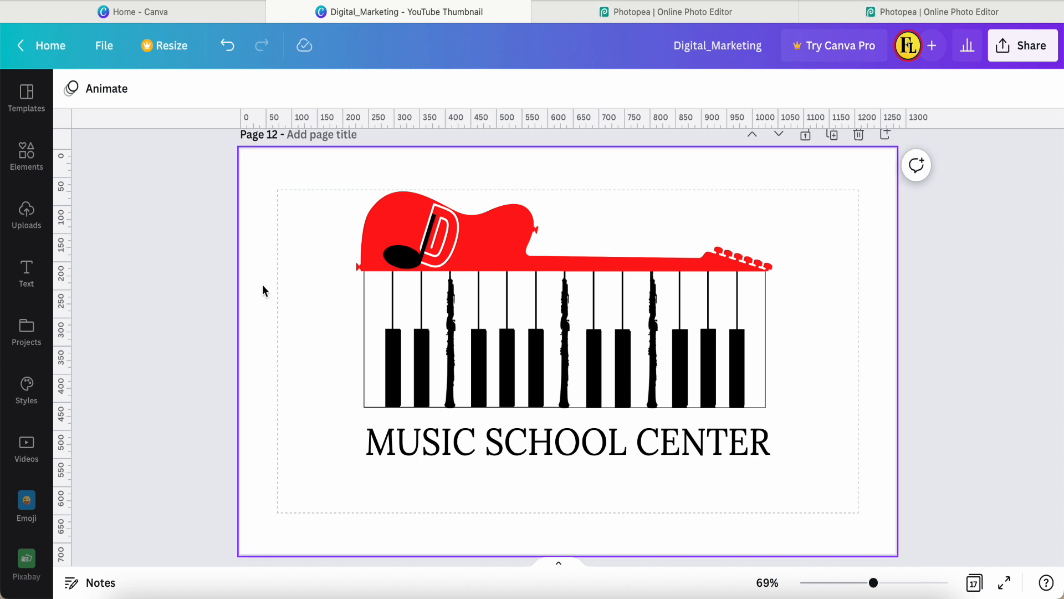
pyautogui.scroll(-8, 280, 347)
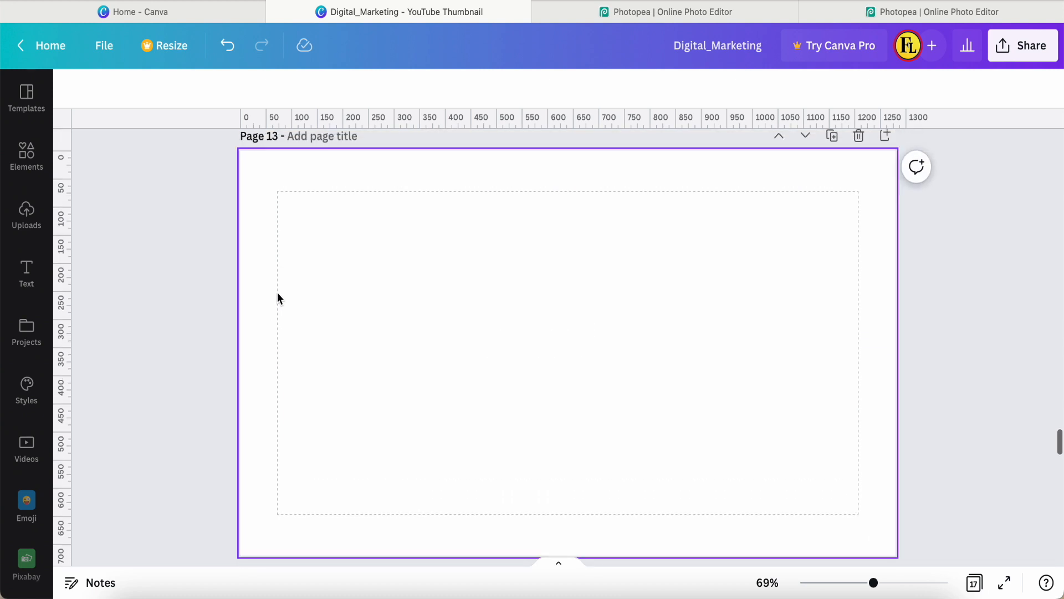
pyautogui.click(25, 158)
pyautogui.click(102, 53)
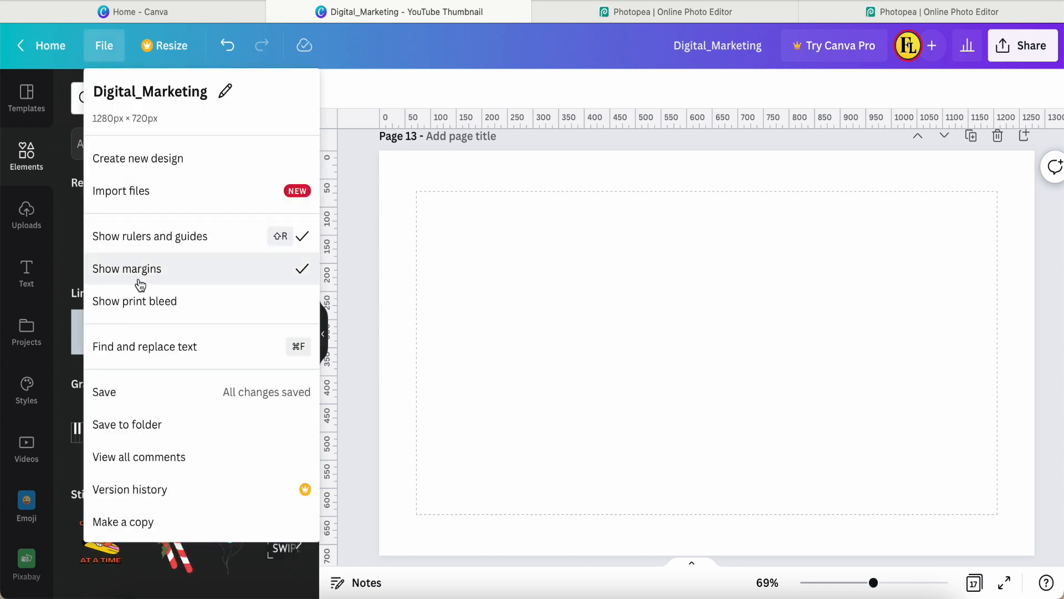
pyautogui.click(361, 283)
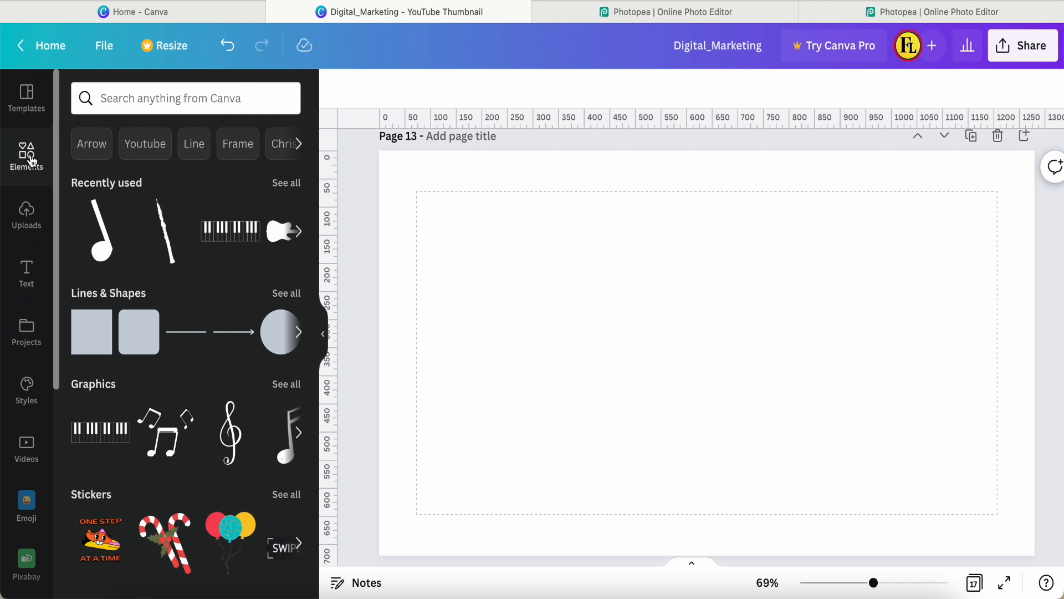
# Search the elements for "guitar" and show only the graphics
pyautogui.click(179, 97)
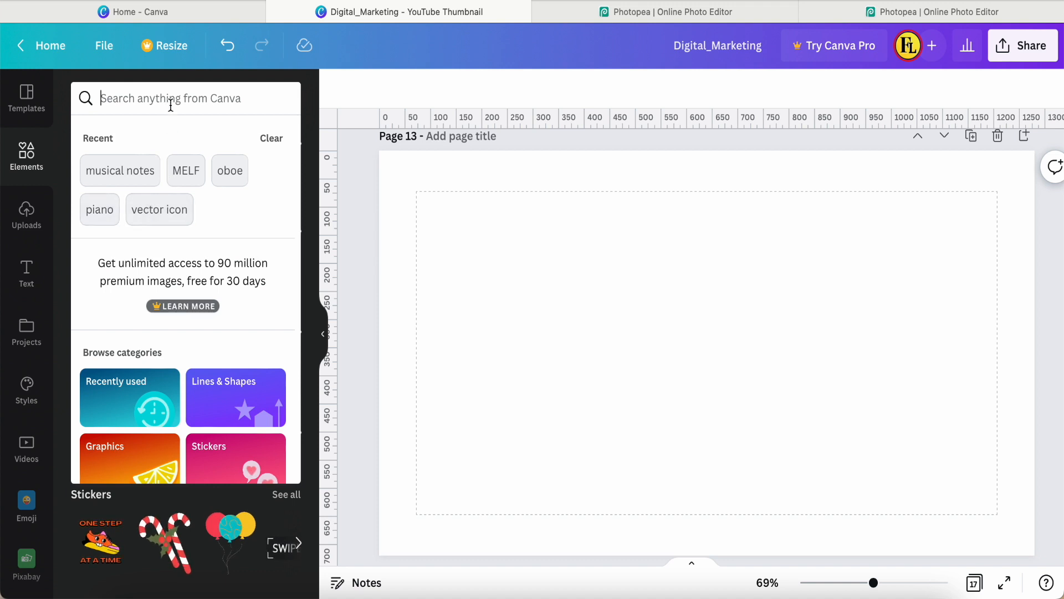
pyautogui.write('GUIT')
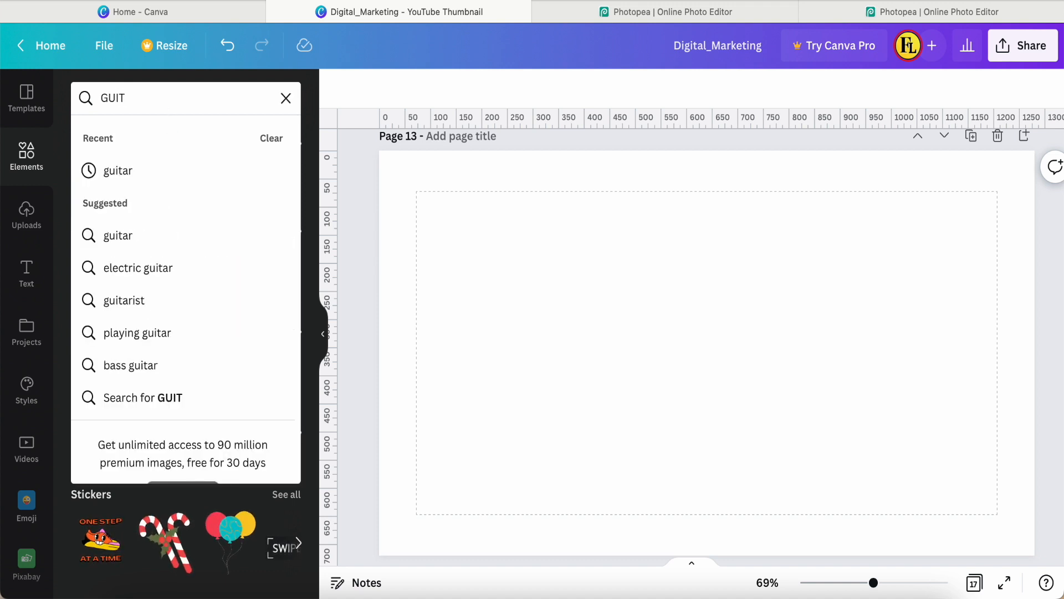
pyautogui.click(122, 173)
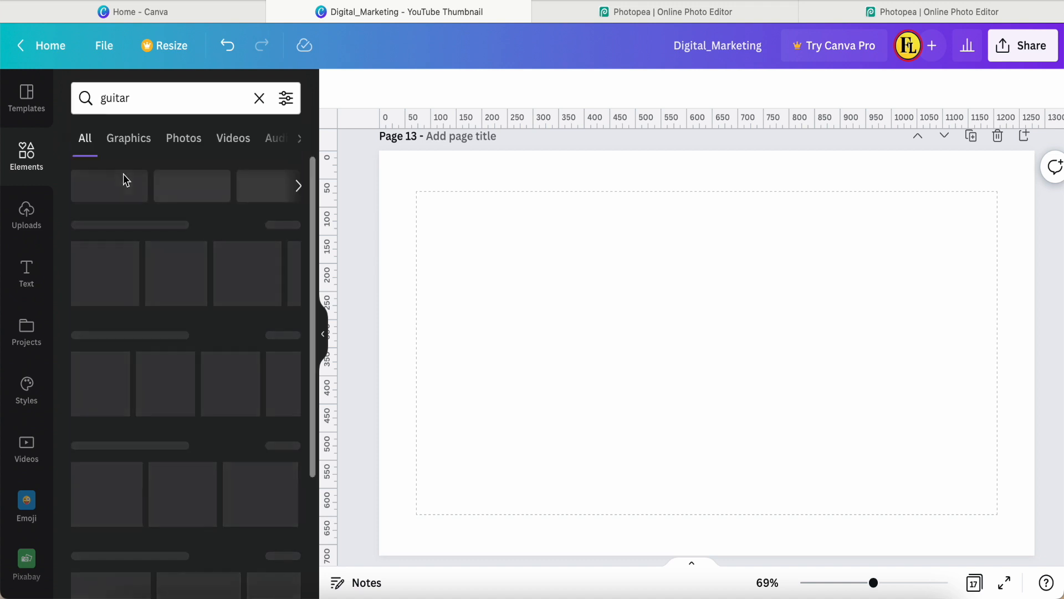
pyautogui.click(130, 140)
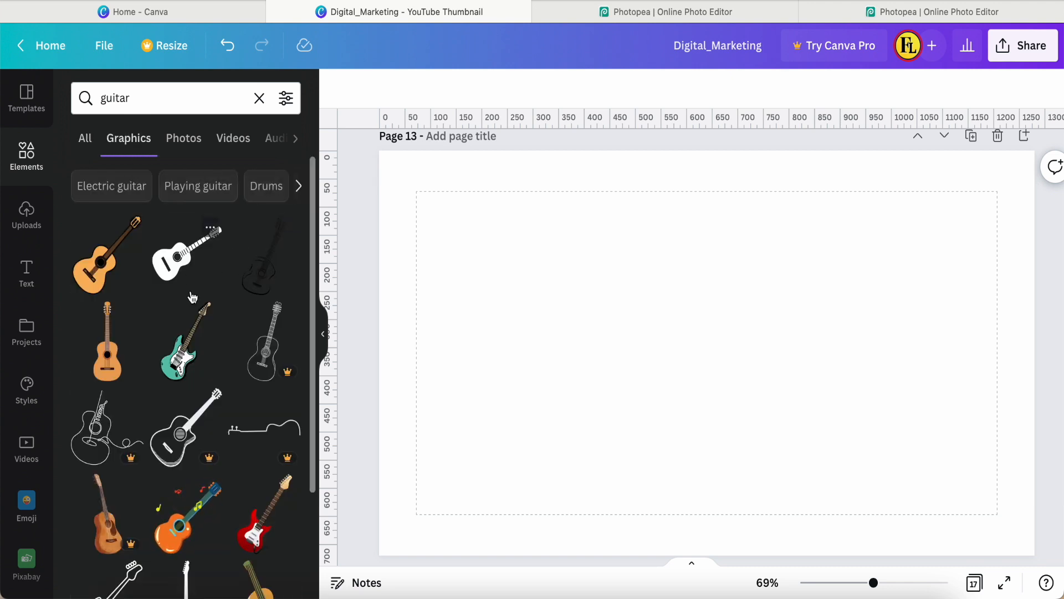
# Add the upright solid electric guitar silhouette to page 13
pyautogui.scroll(-2, 186, 392)
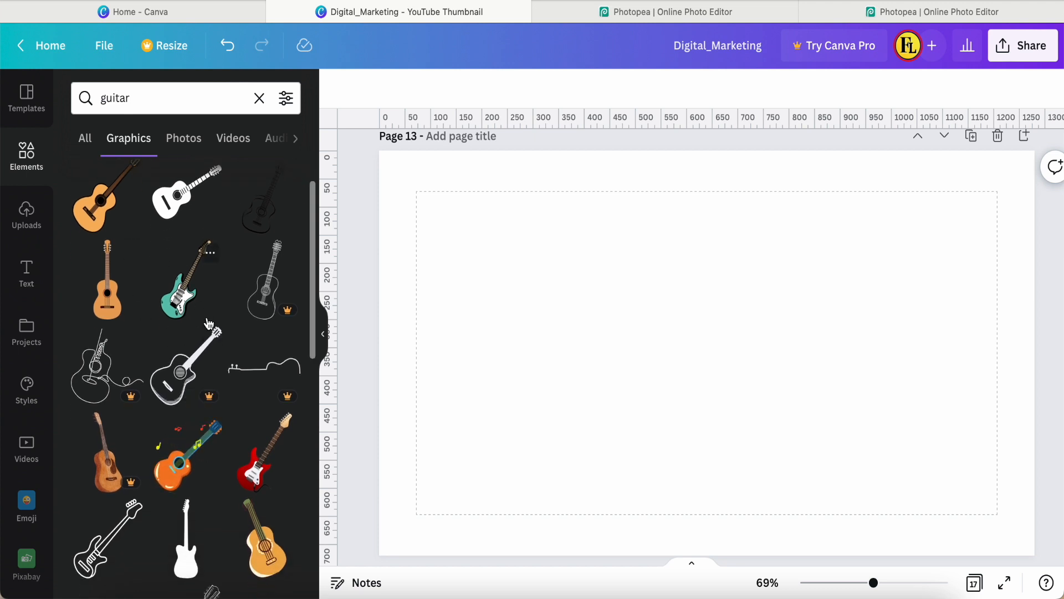
pyautogui.scroll(-5, 208, 324)
pyautogui.click(200, 424)
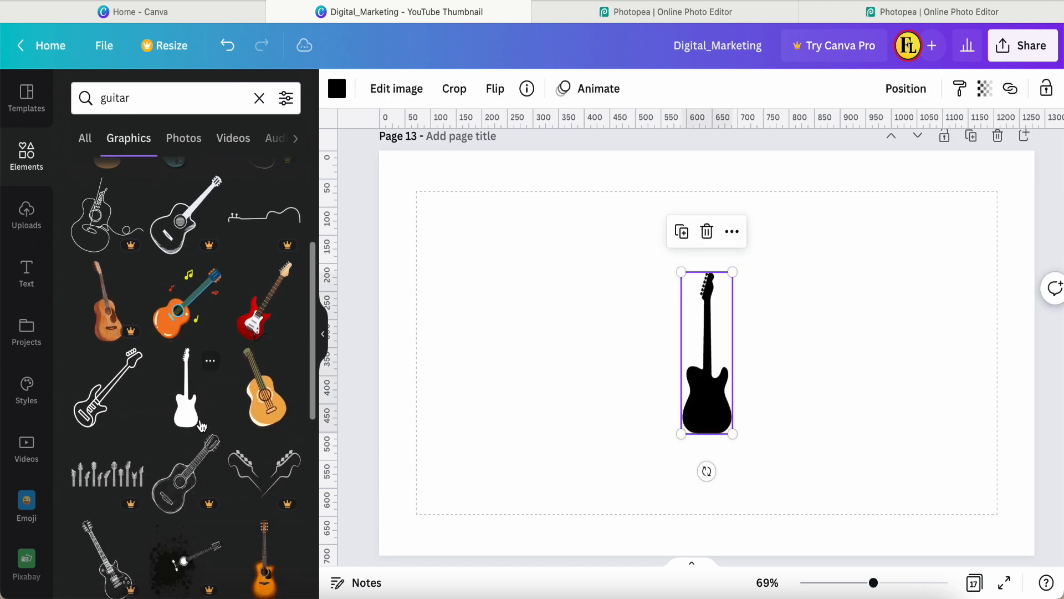
# Find and add the horizontal solid electric guitar silhouette, and delete the upright guitar from the page
pyautogui.scroll(-5, 183, 399)
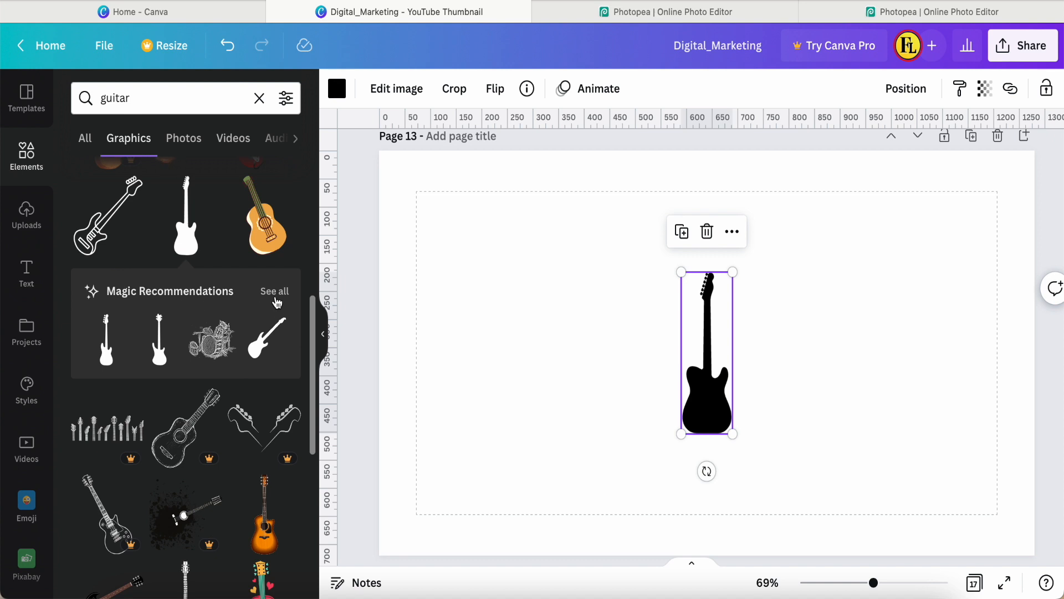
pyautogui.scroll(-5, 246, 355)
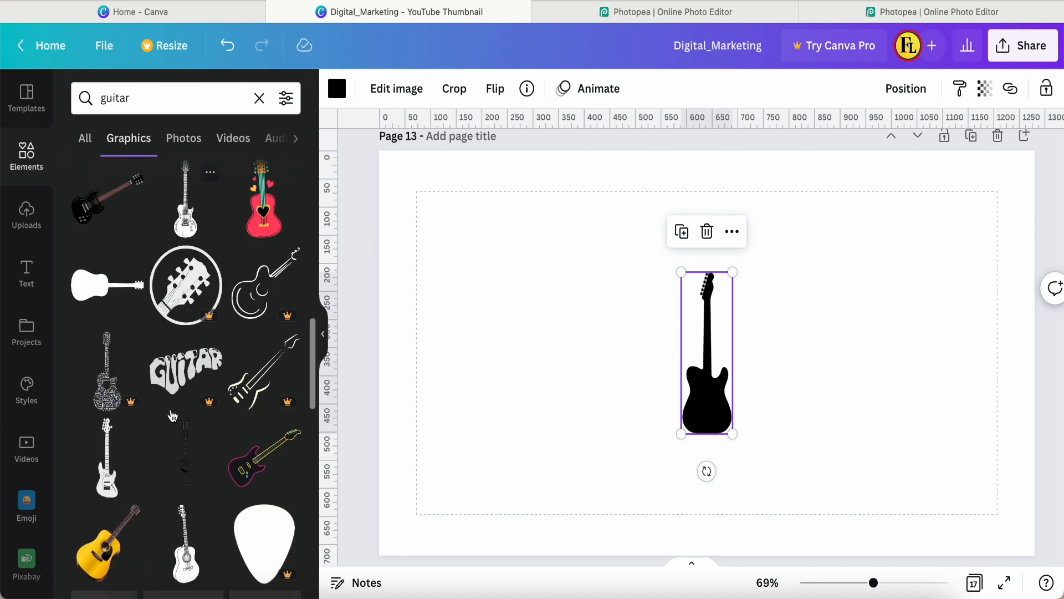
pyautogui.scroll(-5, 173, 416)
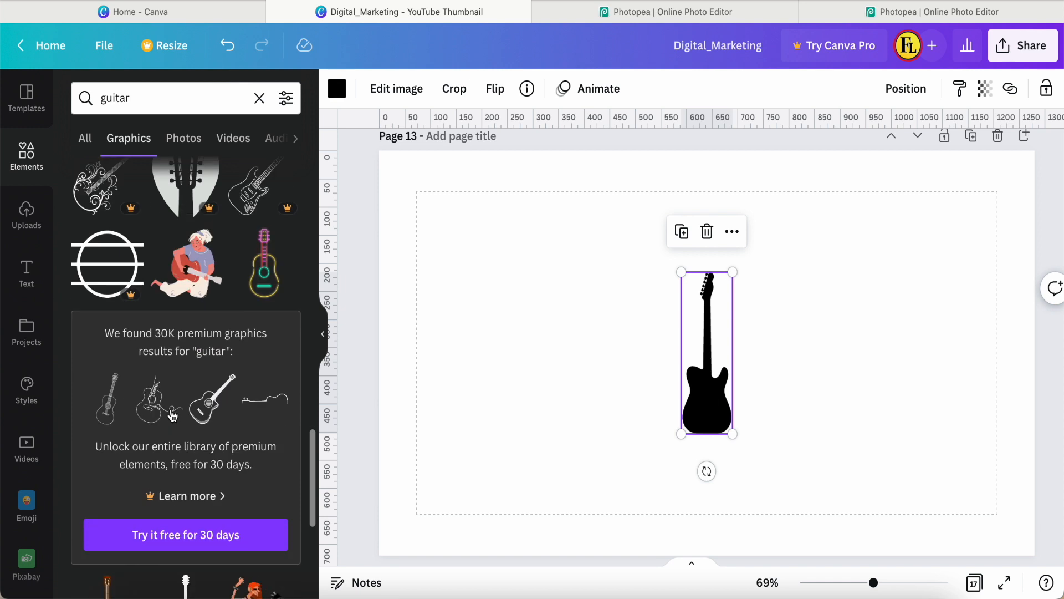
pyautogui.scroll(-5, 172, 416)
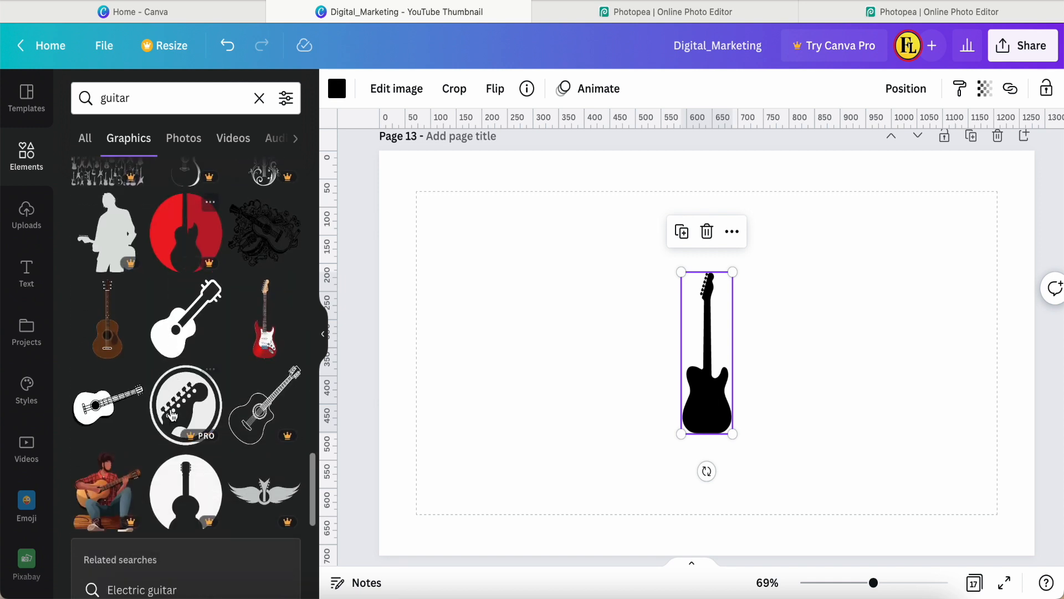
pyautogui.scroll(-10, 172, 415)
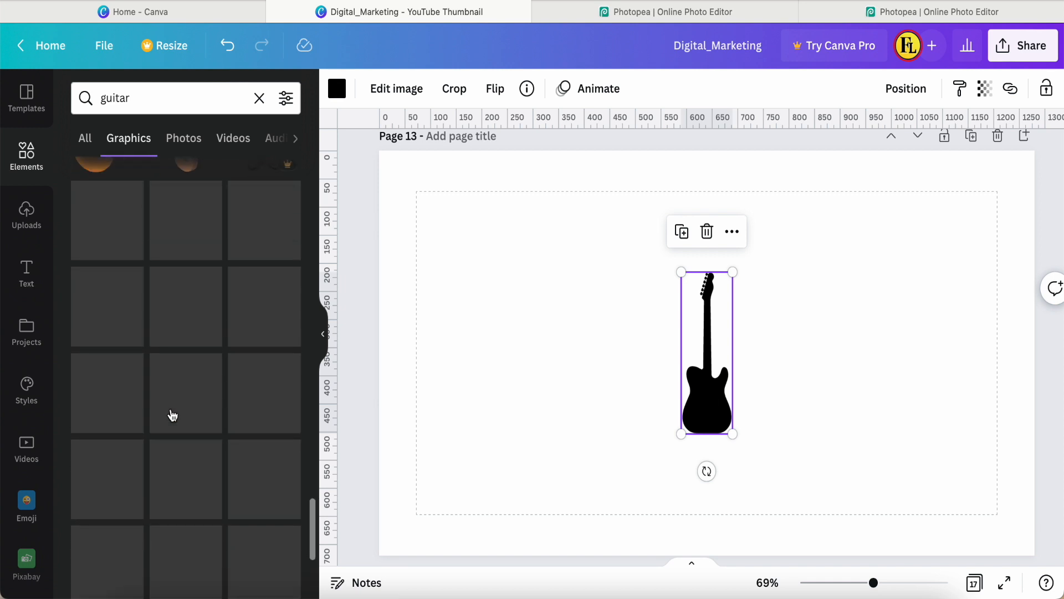
pyautogui.scroll(-5, 172, 416)
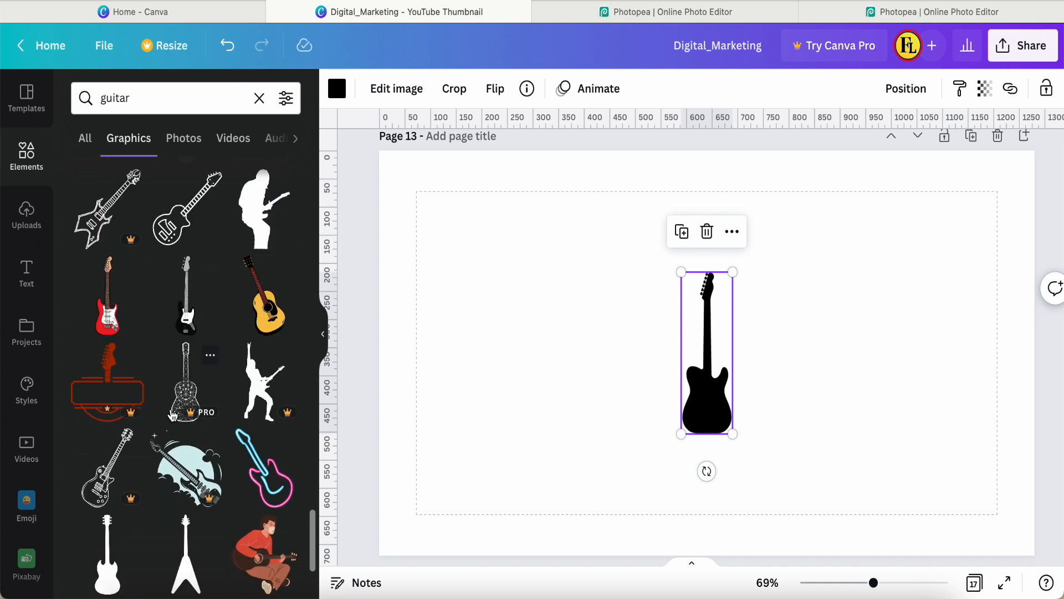
pyautogui.scroll(-1, 173, 416)
pyautogui.scroll(-4, 142, 393)
pyautogui.scroll(-1, 155, 450)
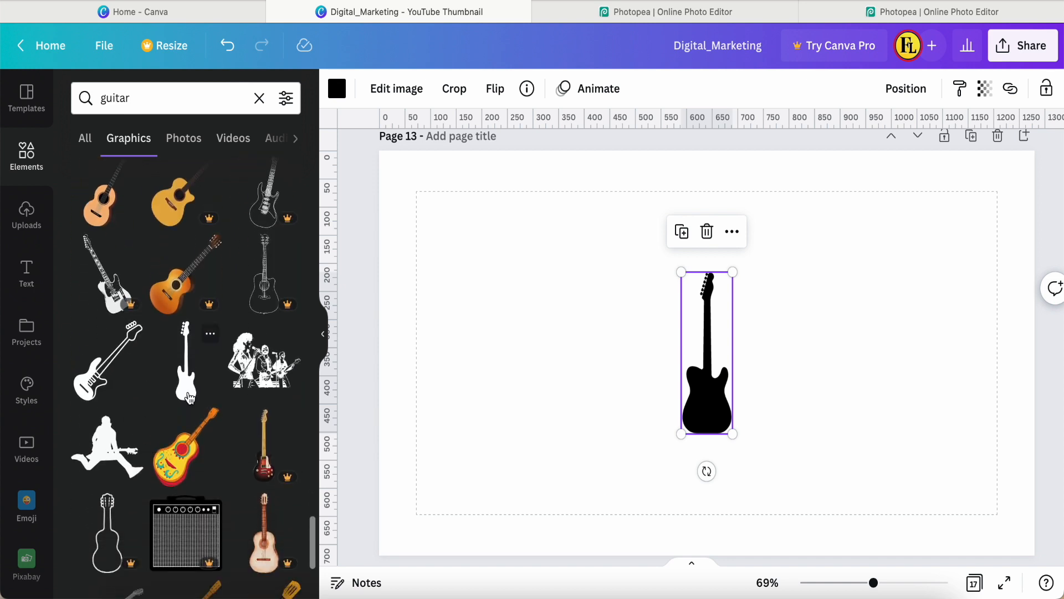
pyautogui.scroll(-9, 188, 398)
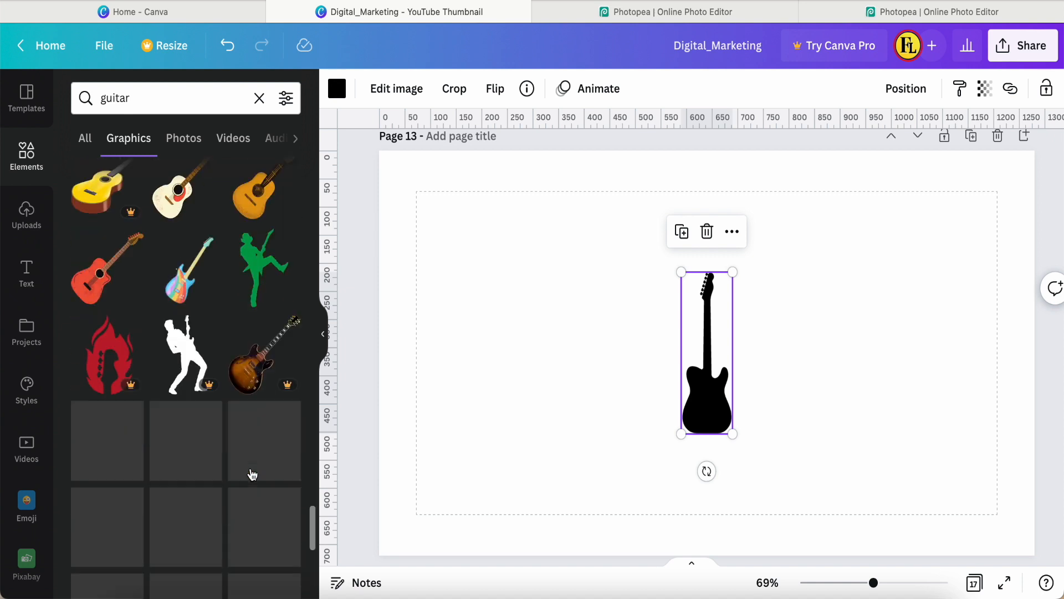
pyautogui.scroll(-6, 216, 446)
pyautogui.scroll(-7, 204, 453)
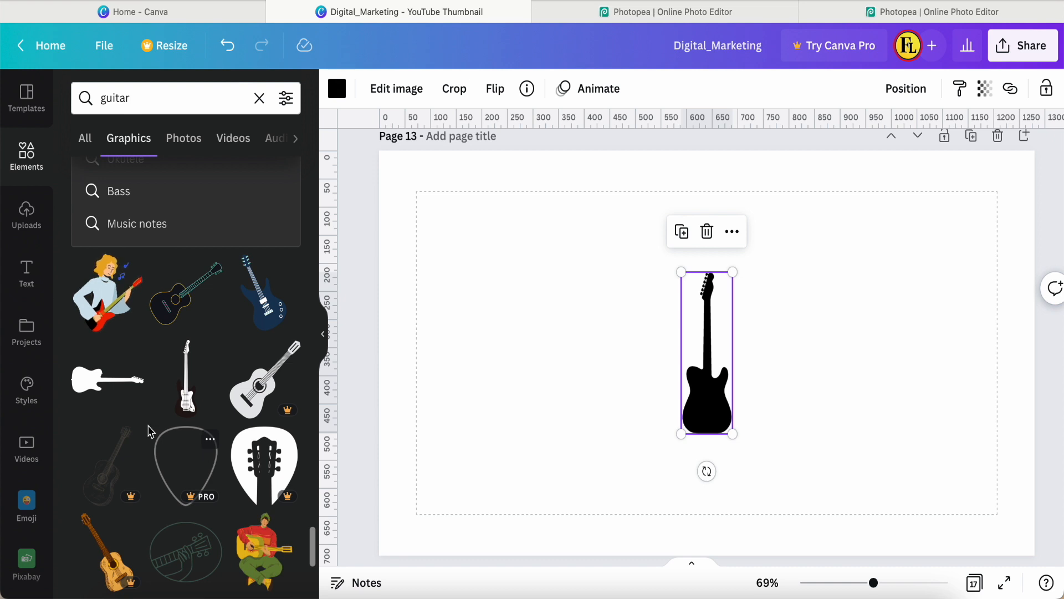
pyautogui.click(83, 394)
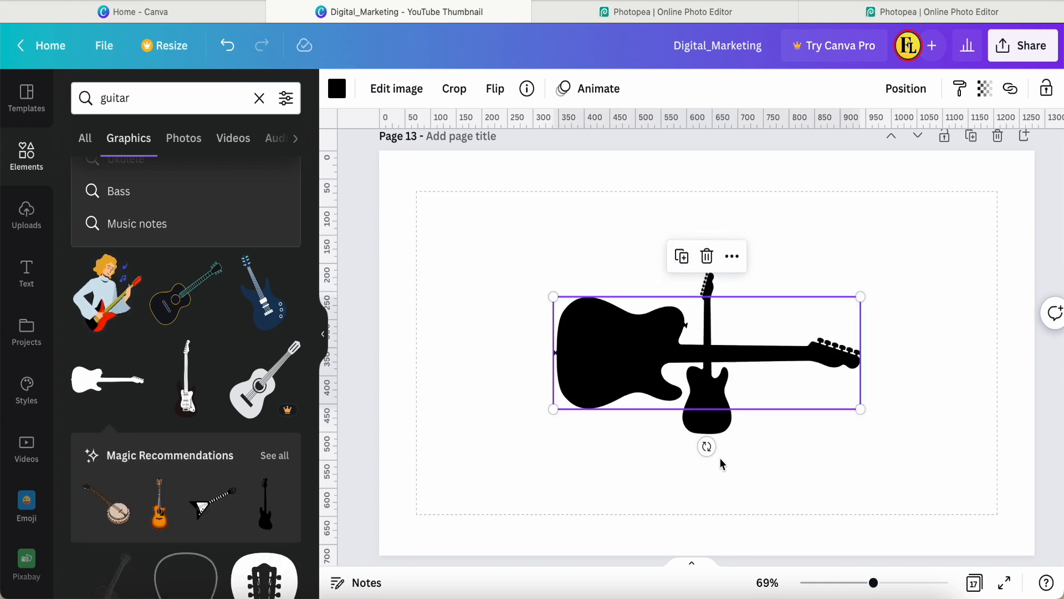
pyautogui.click(722, 432)
pyautogui.press('Delete')
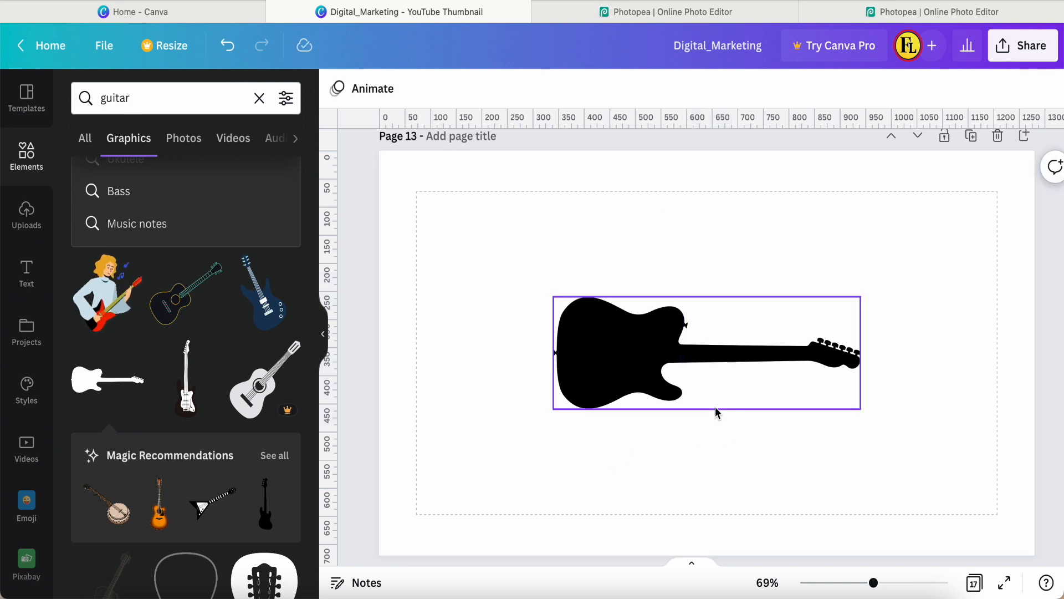
# Move the horizontal guitar up to the top margin, enlarge it to about 700 px wide and centre it horizontally
pyautogui.click(716, 409)
pyautogui.moveTo(733, 391); pyautogui.dragTo(730, 285)
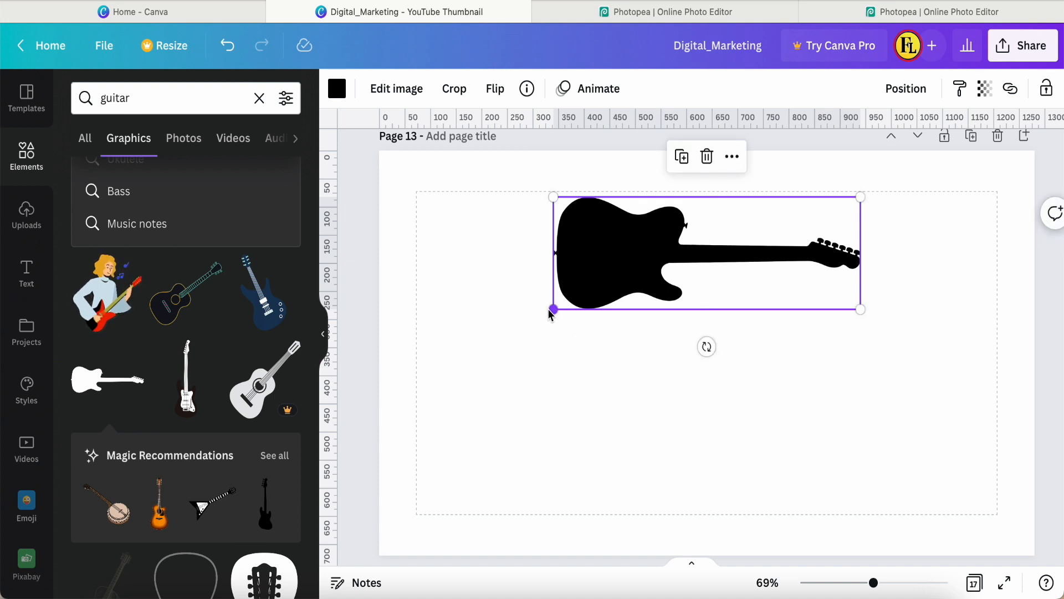
pyautogui.moveTo(550, 313); pyautogui.dragTo(505, 342)
pyautogui.moveTo(660, 269); pyautogui.dragTo(701, 273)
pyautogui.click(767, 382)
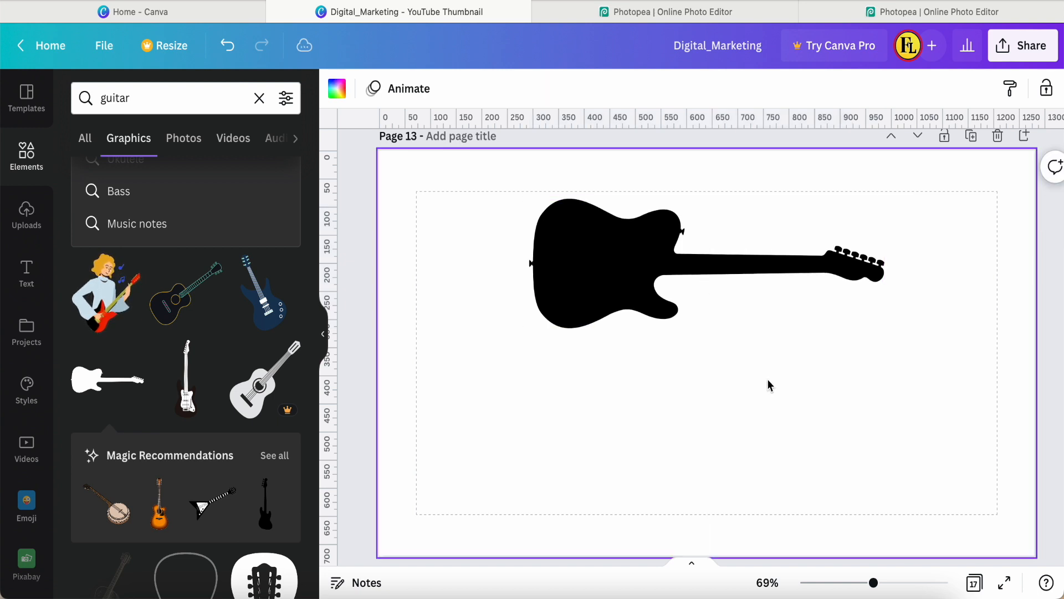
# Recolour the guitar silhouette bright red from the document colours
pyautogui.click(701, 326)
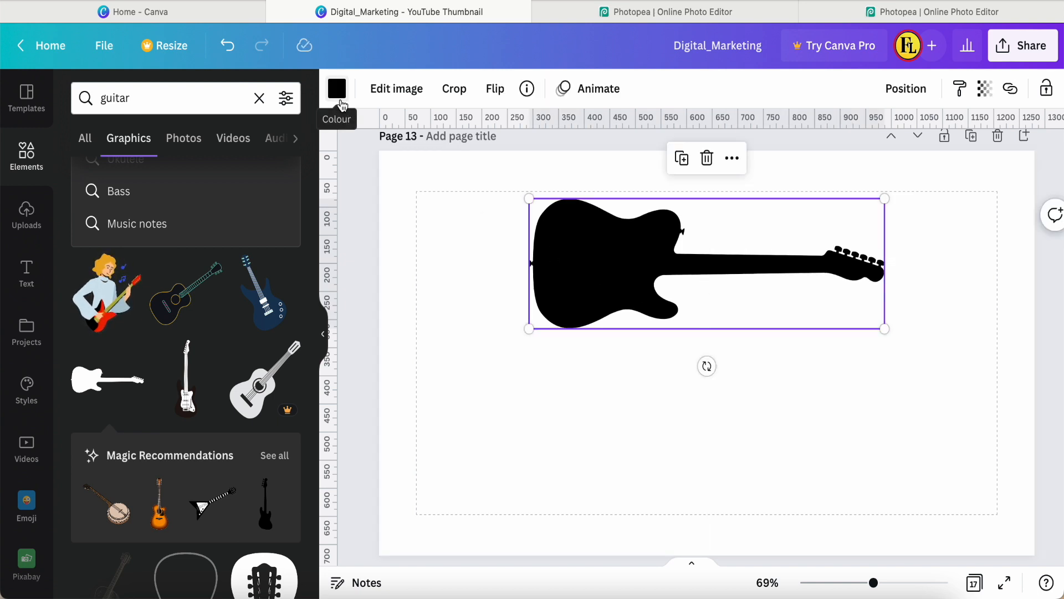
pyautogui.click(337, 89)
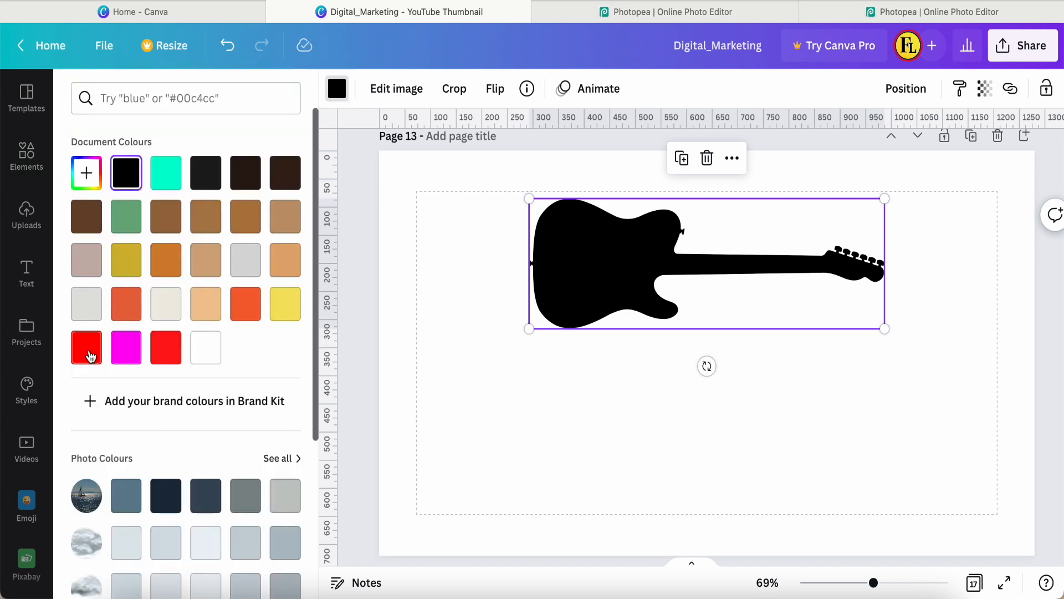
pyautogui.click(87, 353)
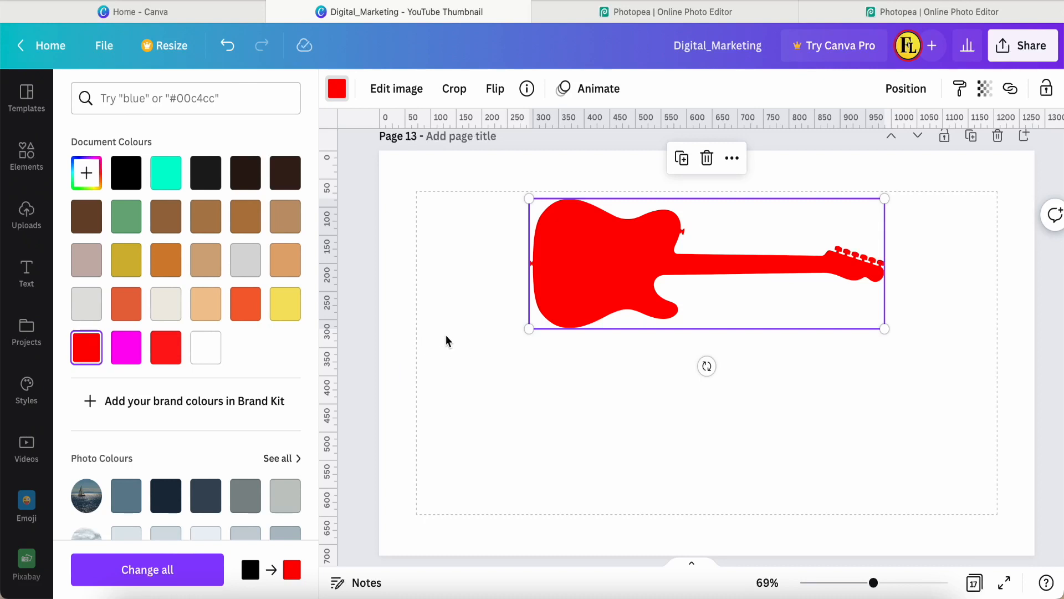
pyautogui.click(583, 274)
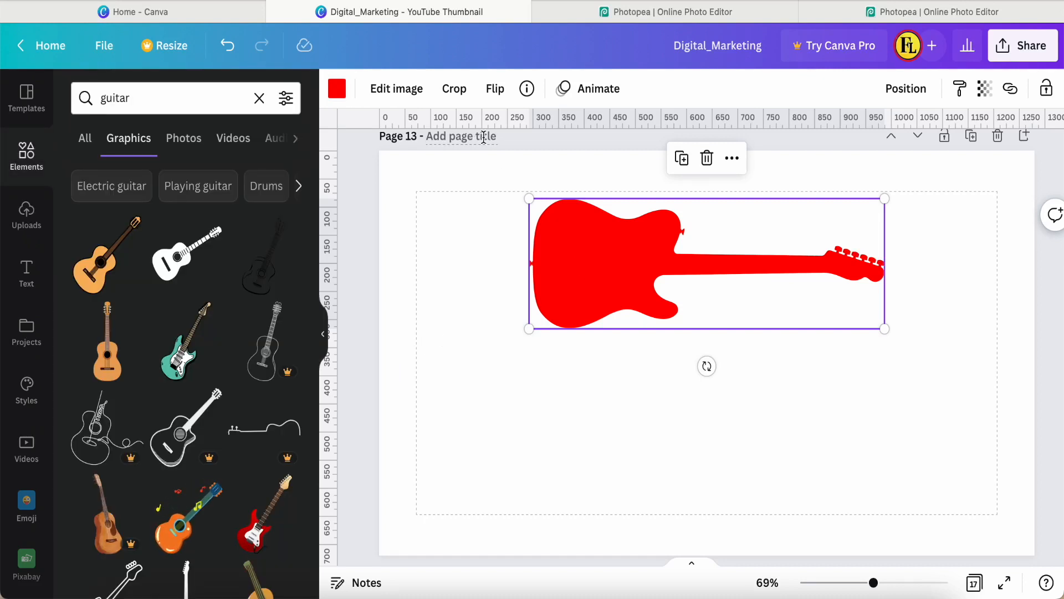
# Crop away the lower part of the guitar, leaving a straight bottom edge along the underside of its neck
pyautogui.click(455, 90)
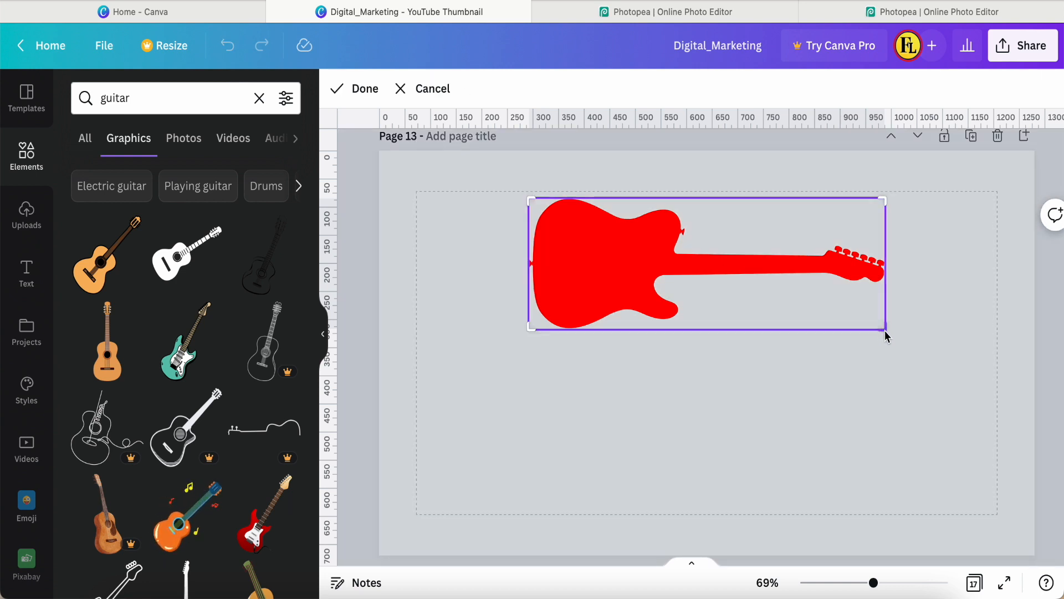
pyautogui.moveTo(887, 324); pyautogui.dragTo(886, 278)
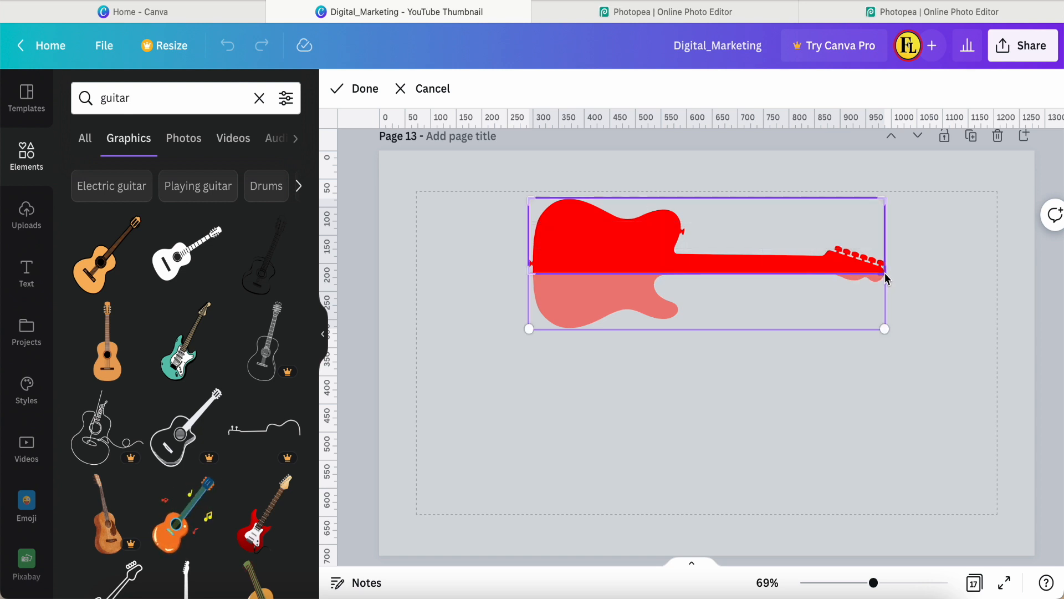
pyautogui.click(890, 428)
pyautogui.click(890, 428)
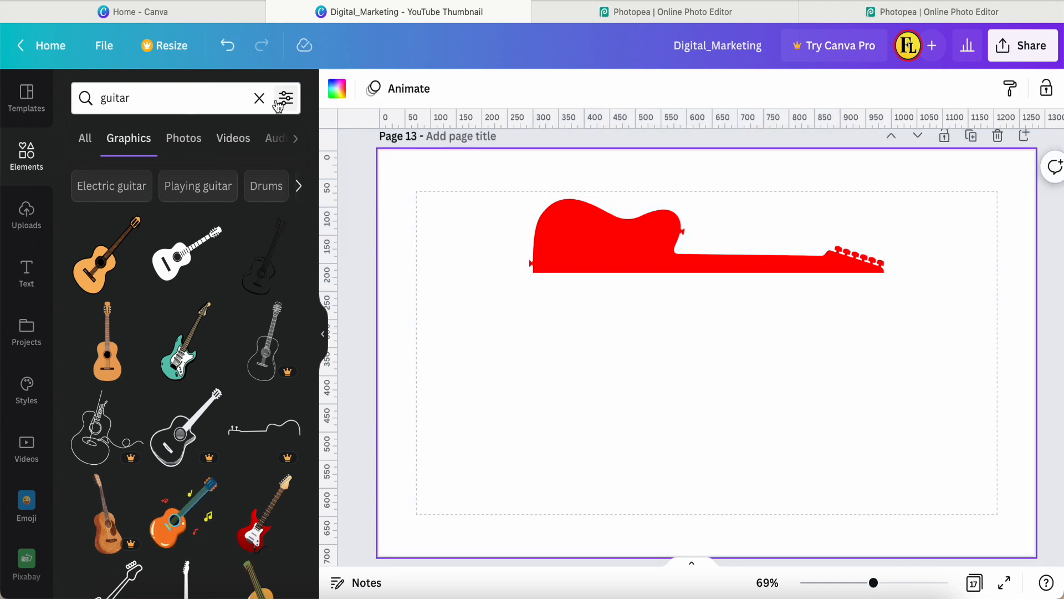
# Replace the graphics search term with "PIANO" and run the search
pyautogui.click(184, 100)
pyautogui.press('Return')
pyautogui.moveTo(175, 100); pyautogui.dragTo(94, 100)
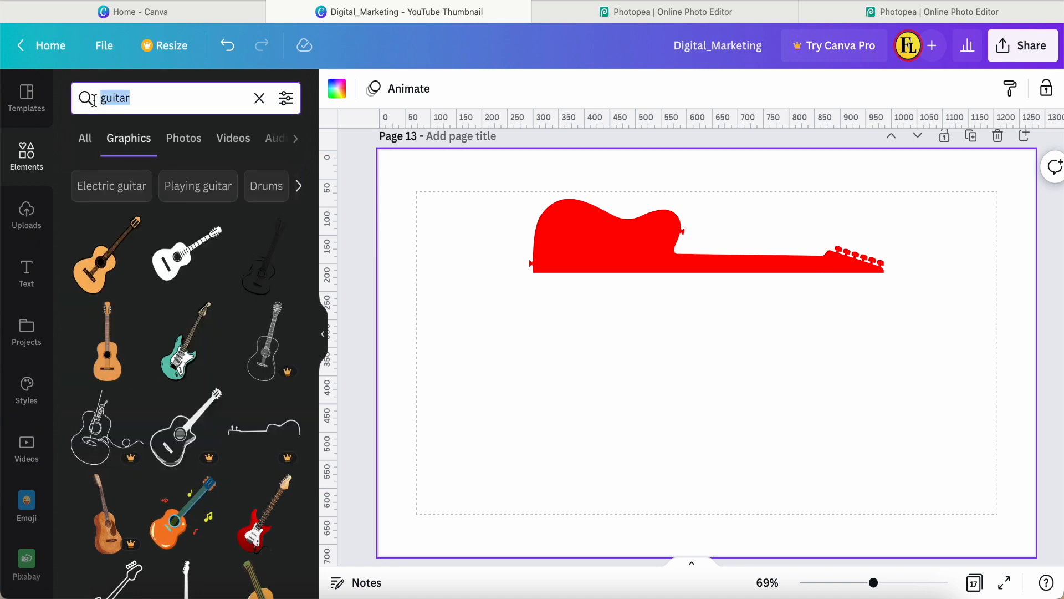
pyautogui.write('PIAON')
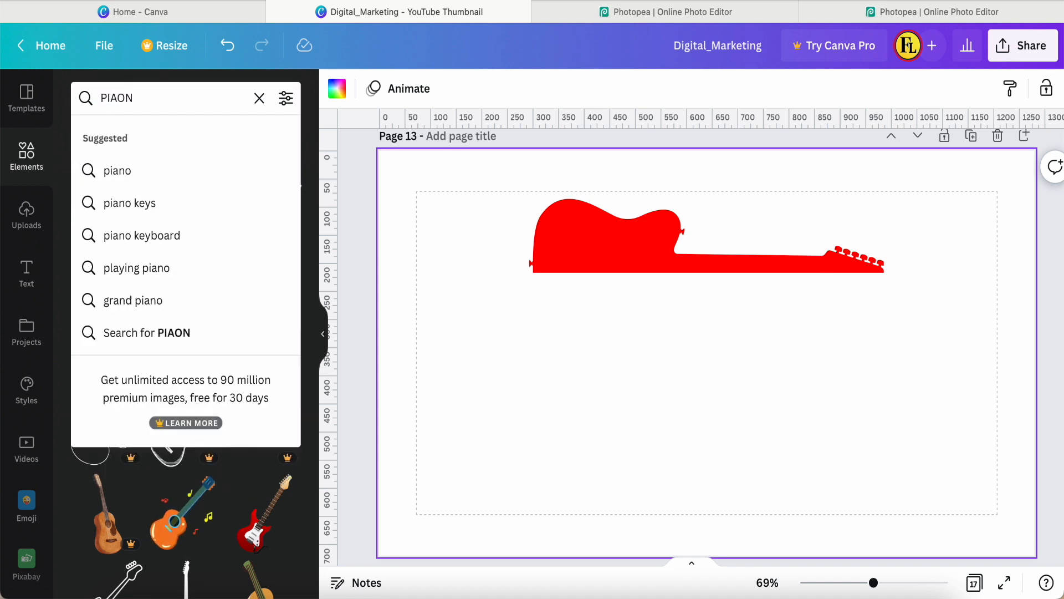
pyautogui.press('BackSpace')
pyautogui.press('BackSpace')
pyautogui.write('NO')
pyautogui.press('Return')
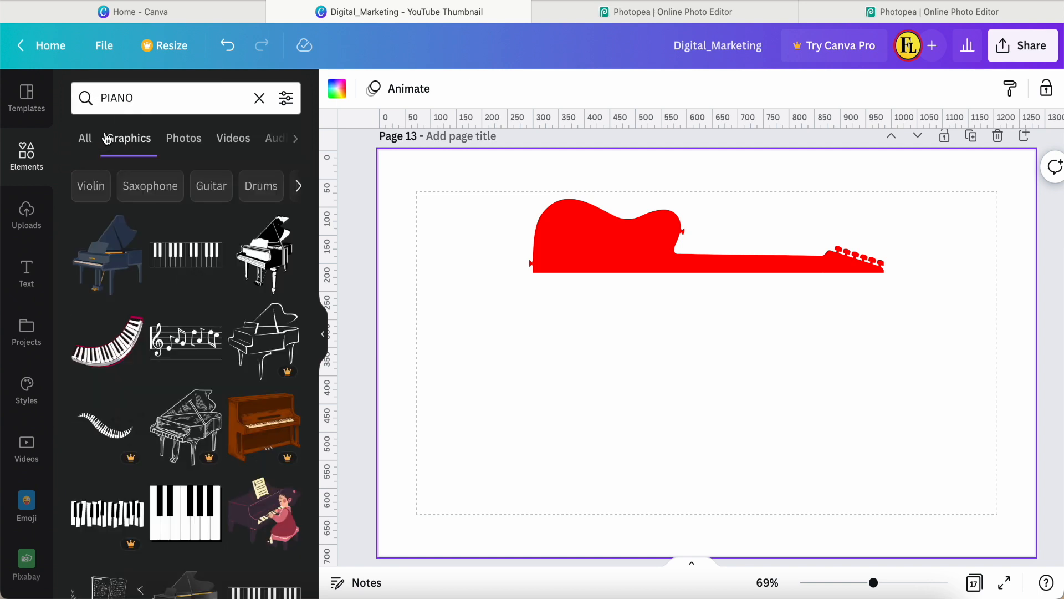
# Add the outlined black-and-white piano keyboard graphic, align it directly beneath the guitar and match its width to the guitar's
pyautogui.click(178, 259)
pyautogui.moveTo(506, 284); pyautogui.dragTo(537, 294)
pyautogui.moveTo(605, 366); pyautogui.dragTo(602, 342)
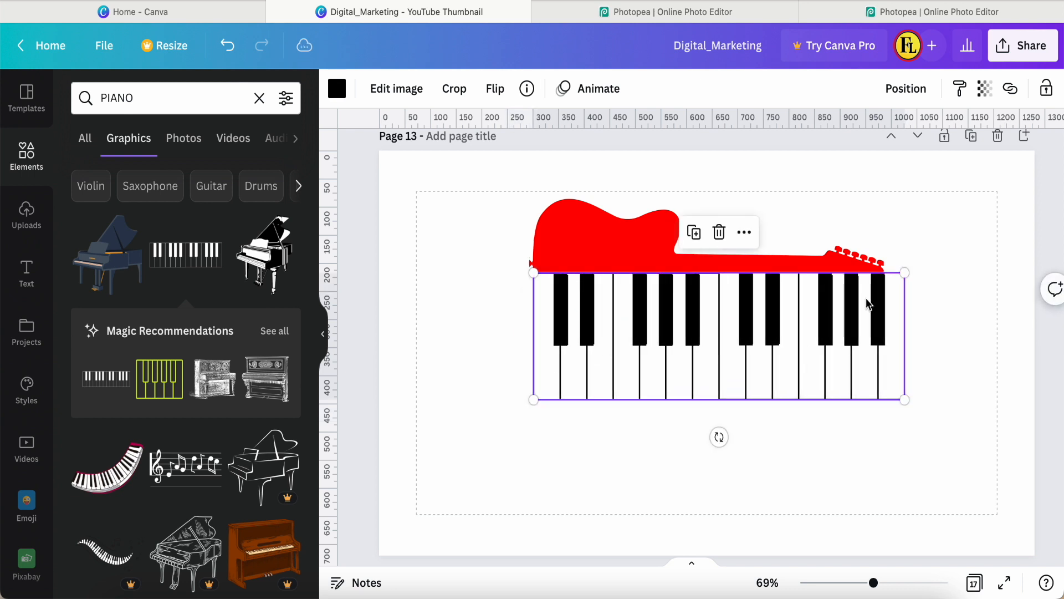
pyautogui.moveTo(904, 273); pyautogui.dragTo(884, 278)
pyautogui.moveTo(808, 344); pyautogui.dragTo(809, 336)
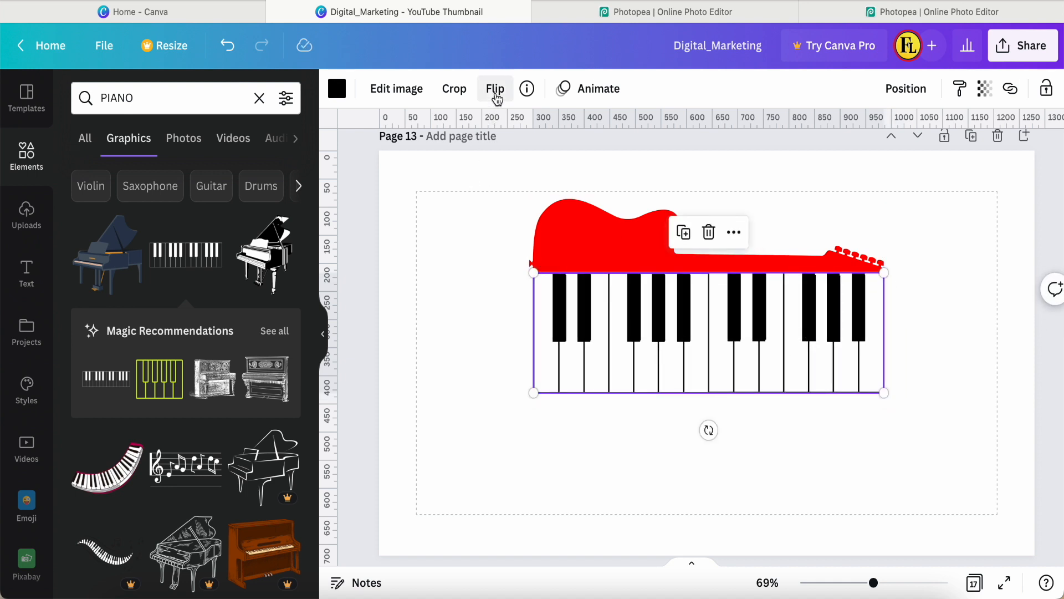
# Flip the piano keyboard vertically and nudge it up until it meets the guitar's bottom edge
pyautogui.click(495, 90)
pyautogui.click(517, 164)
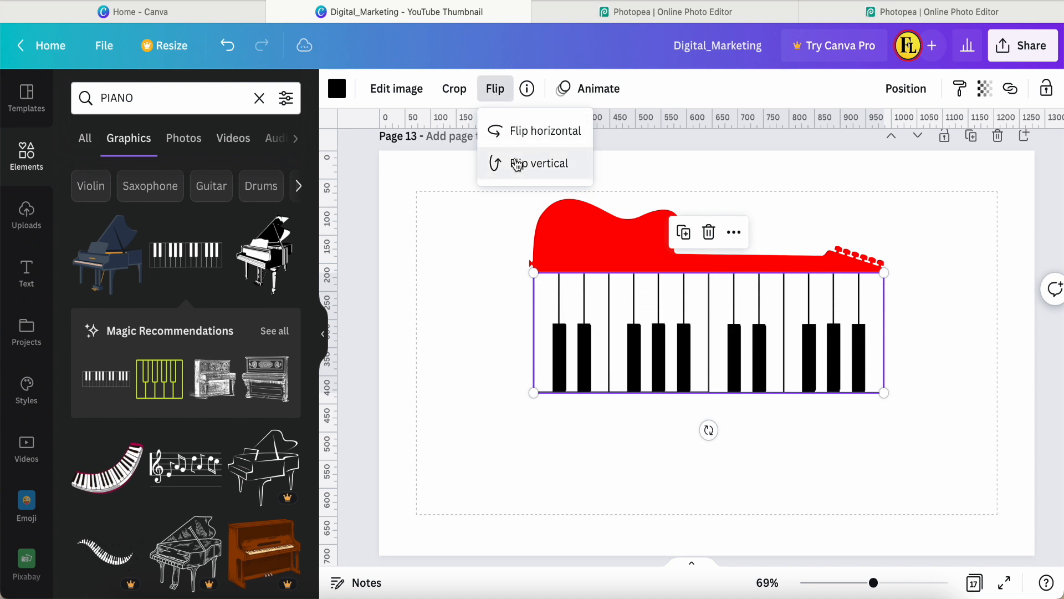
pyautogui.click(921, 332)
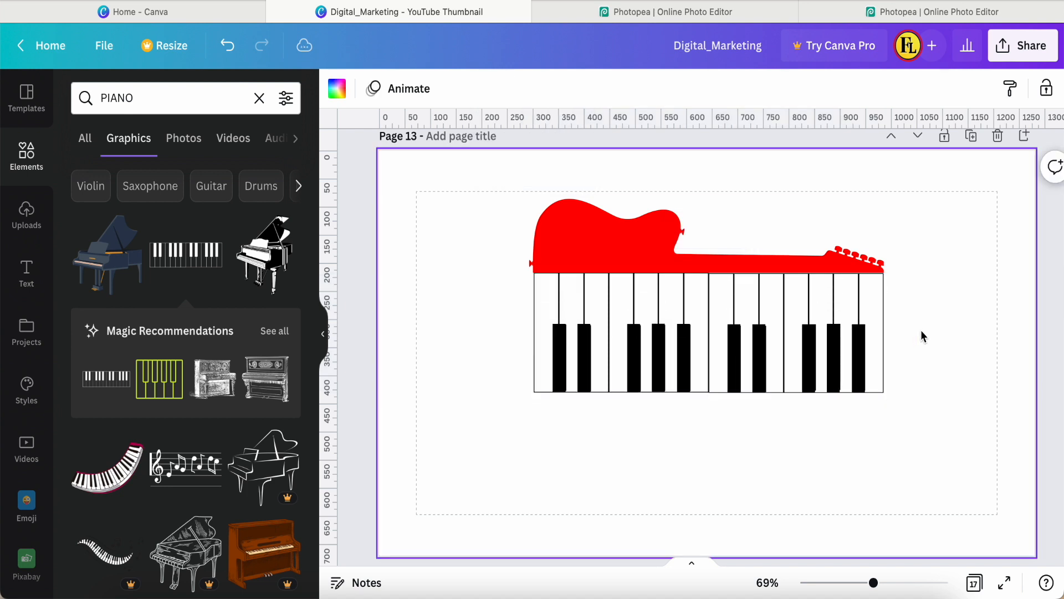
pyautogui.click(777, 355)
pyautogui.press('Up')
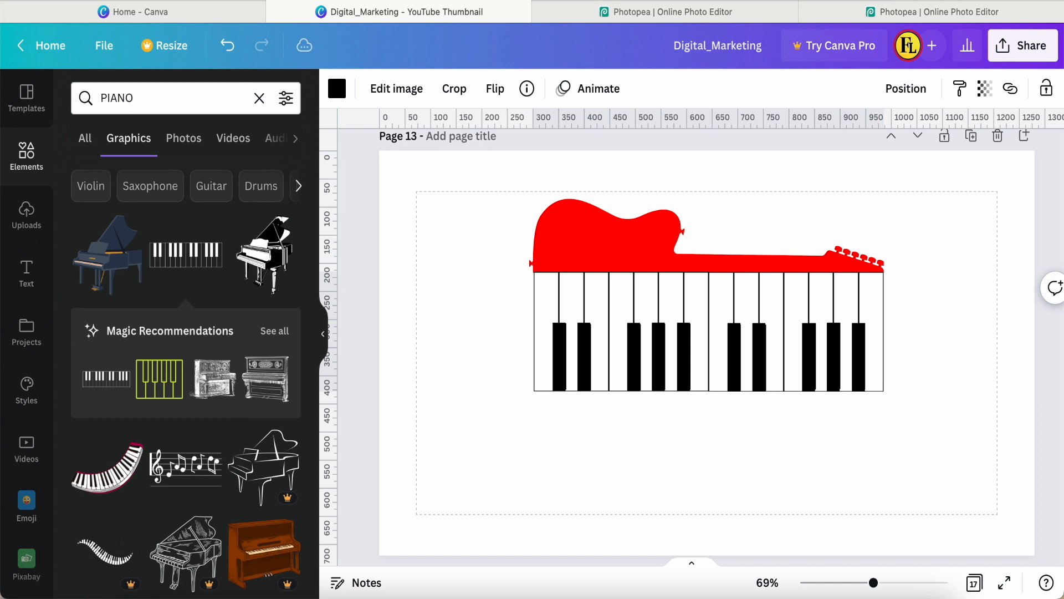
pyautogui.click(928, 343)
pyautogui.scroll(5, 928, 343)
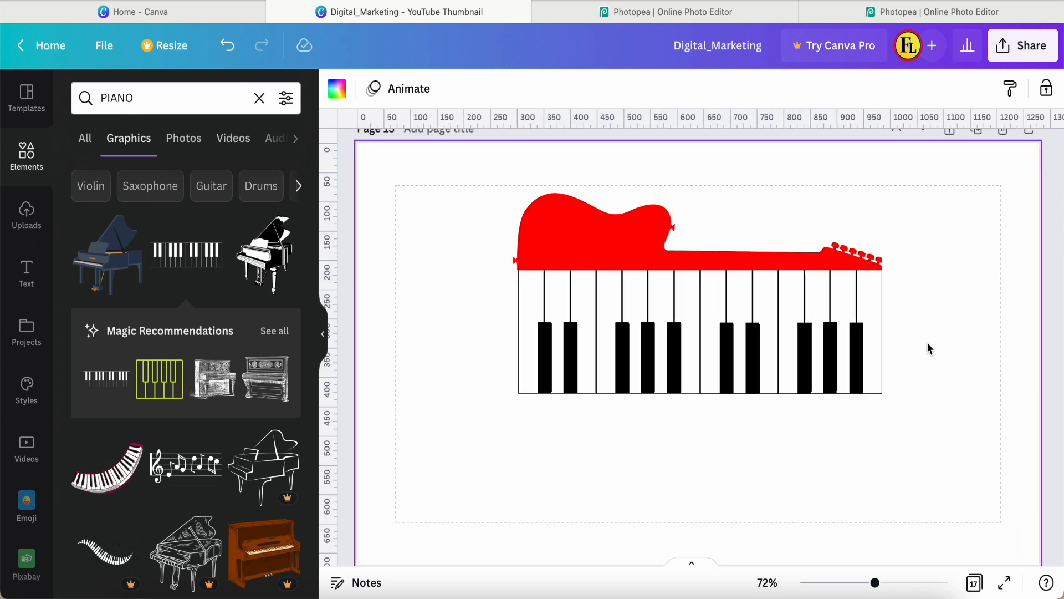
pyautogui.scroll(-4, 927, 341)
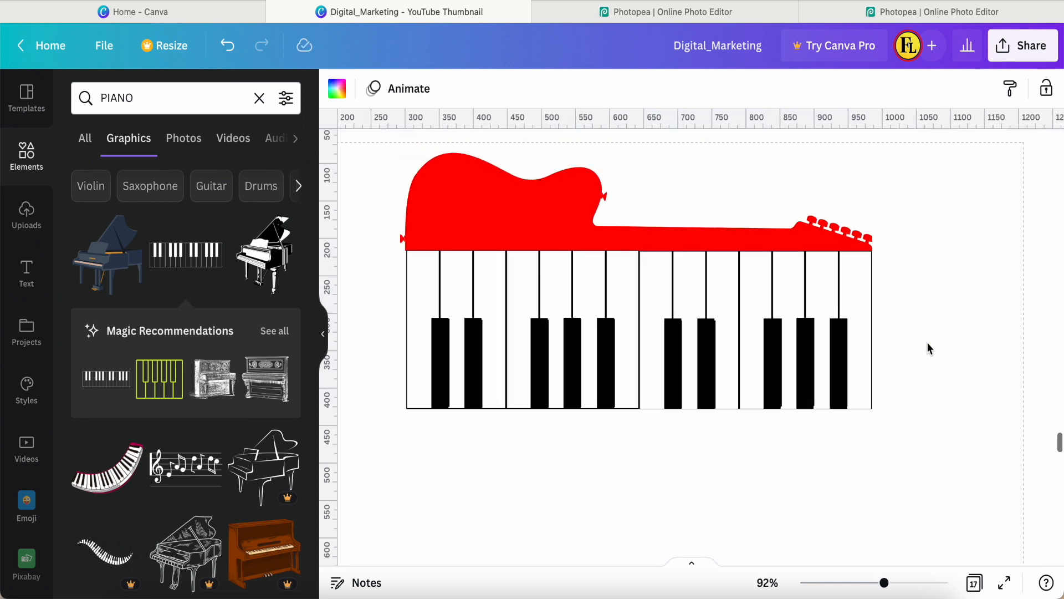
pyautogui.scroll(-1, 926, 342)
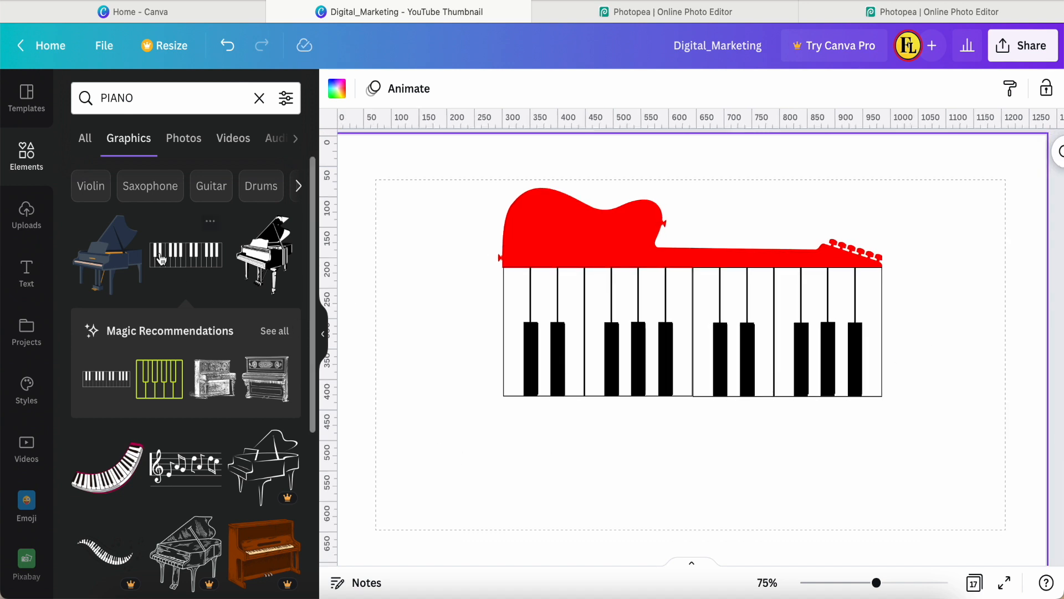
# Add the slim woodwind silhouette from the recently used graphics, rotate it upright and fit it over the keyboard's middle gap between black-key groups
pyautogui.click(259, 99)
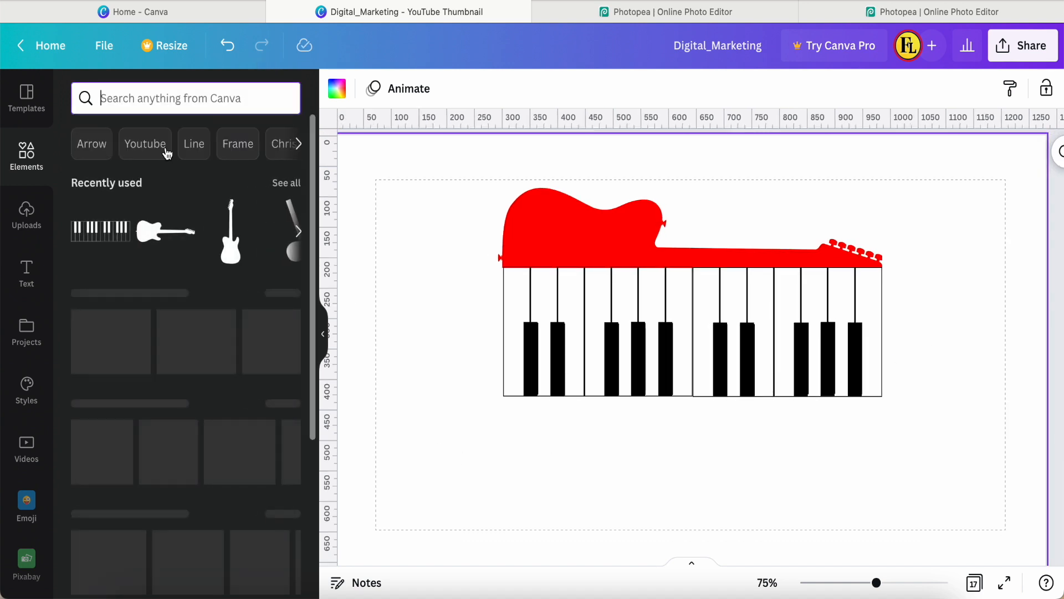
pyautogui.click(285, 184)
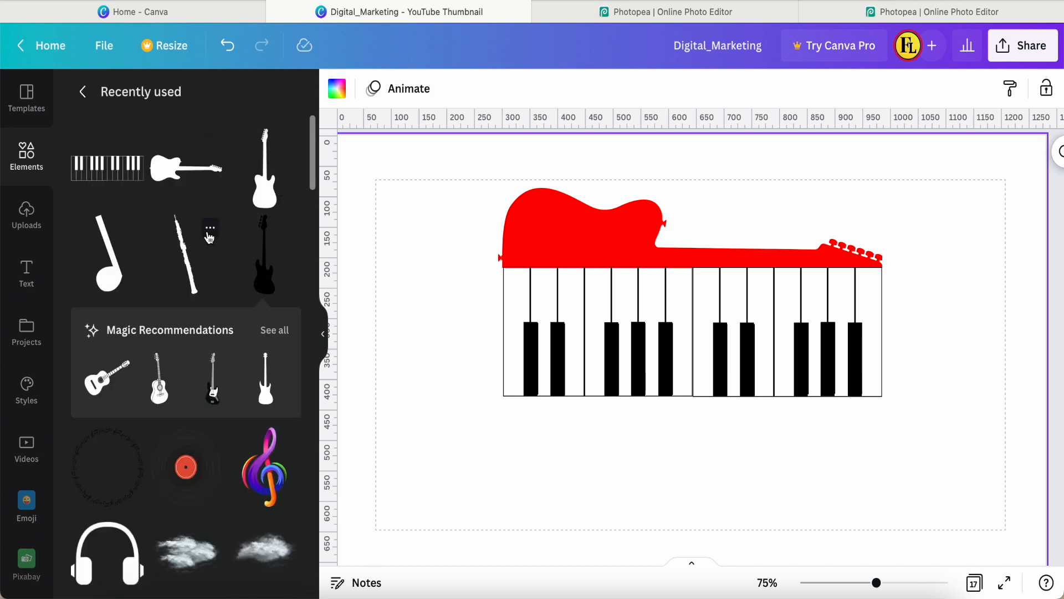
pyautogui.click(210, 229)
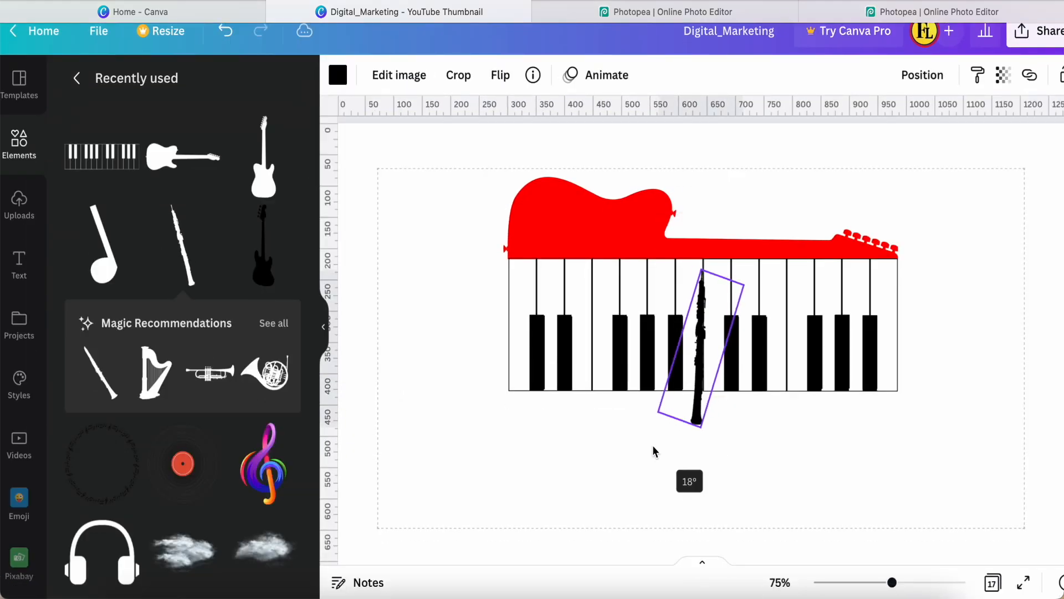
pyautogui.moveTo(656, 448); pyautogui.dragTo(655, 418)
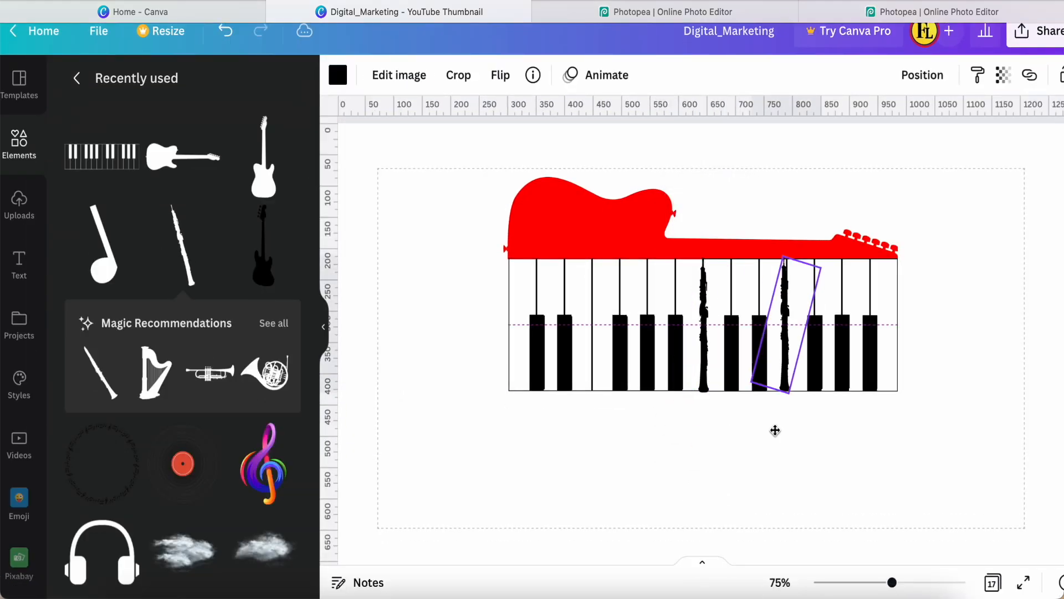
# Place copies of the upright woodwind silhouette over the other two gaps between the keyboard's black-key groups
pyautogui.click(680, 294)
pyautogui.click(573, 451)
pyautogui.click(763, 293)
pyautogui.click(643, 435)
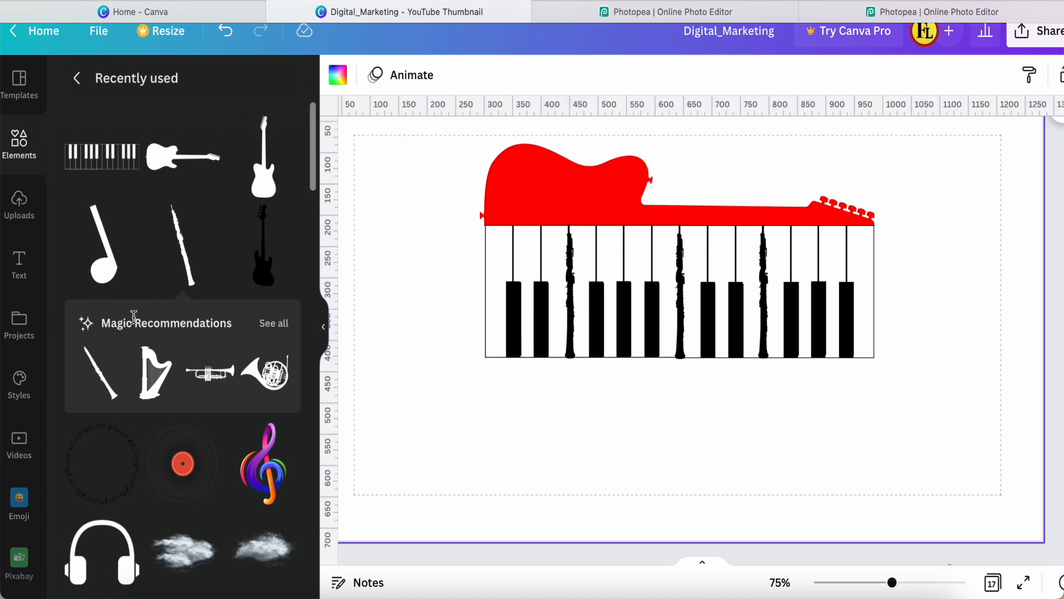
# Add a heading directly beneath the keyboard, stretch its box to the keyboard's width and set its font to Lora
pyautogui.click(18, 265)
pyautogui.click(128, 216)
pyautogui.moveTo(695, 383); pyautogui.dragTo(638, 458)
pyautogui.moveTo(765, 393); pyautogui.dragTo(874, 394)
pyautogui.click(391, 75)
pyautogui.click(116, 194)
# Replace the heading text with "MUSIC SCHOOL CENTER" and set its font size to 30
pyautogui.write('MUSIC SCHOOL CENTER')
pyautogui.click(507, 75)
pyautogui.write('30')
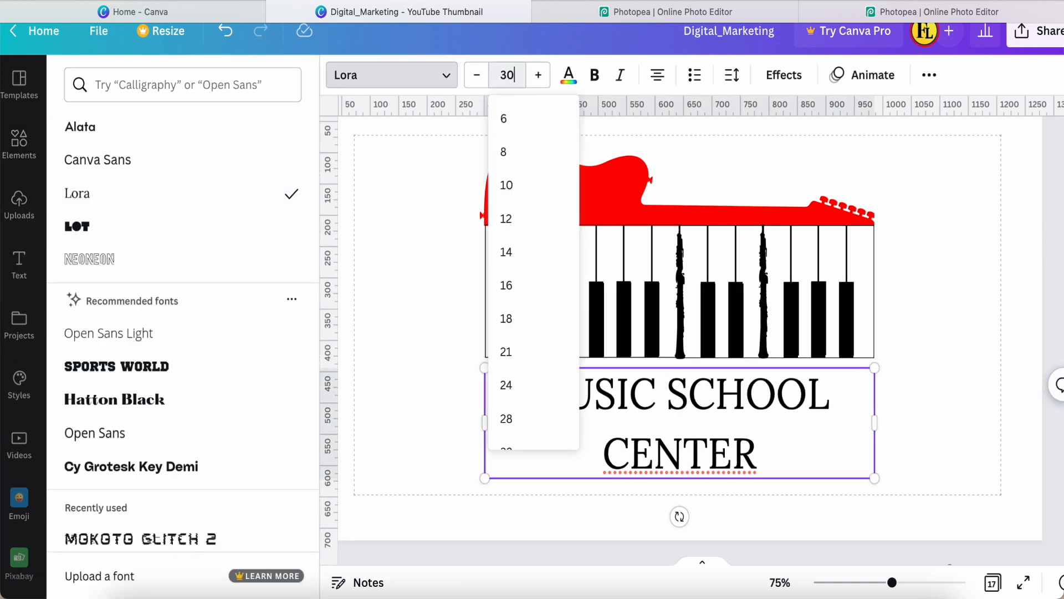
pyautogui.press('Return')
# Correct the spelling of the heading's last word to "CENTRE"
pyautogui.rightClick(754, 383)
pyautogui.click(810, 136)
pyautogui.click(812, 412)
pyautogui.click(815, 382)
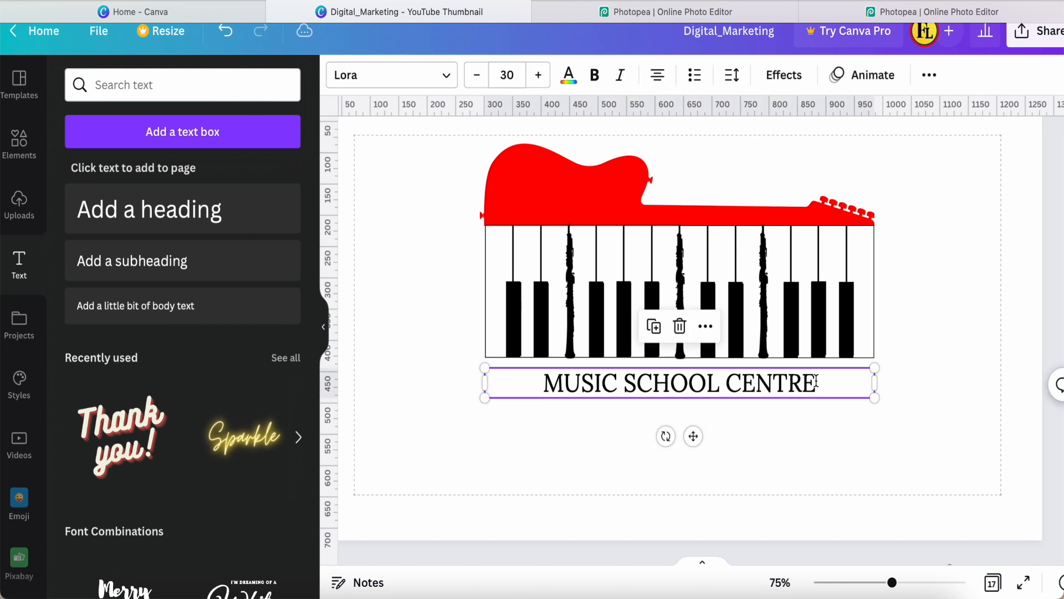
# Left-align the "MUSIC SCHOOL CENTRE" heading and enlarge it to about size 42.5 so the words span the keyboard's width
pyautogui.click(658, 82)
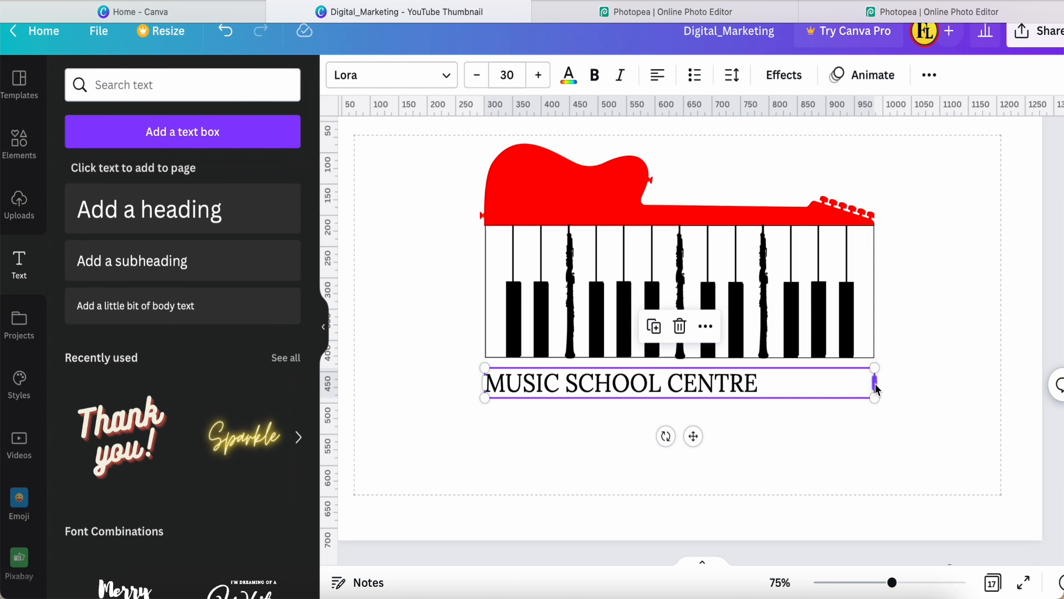
pyautogui.moveTo(876, 388); pyautogui.dragTo(868, 433)
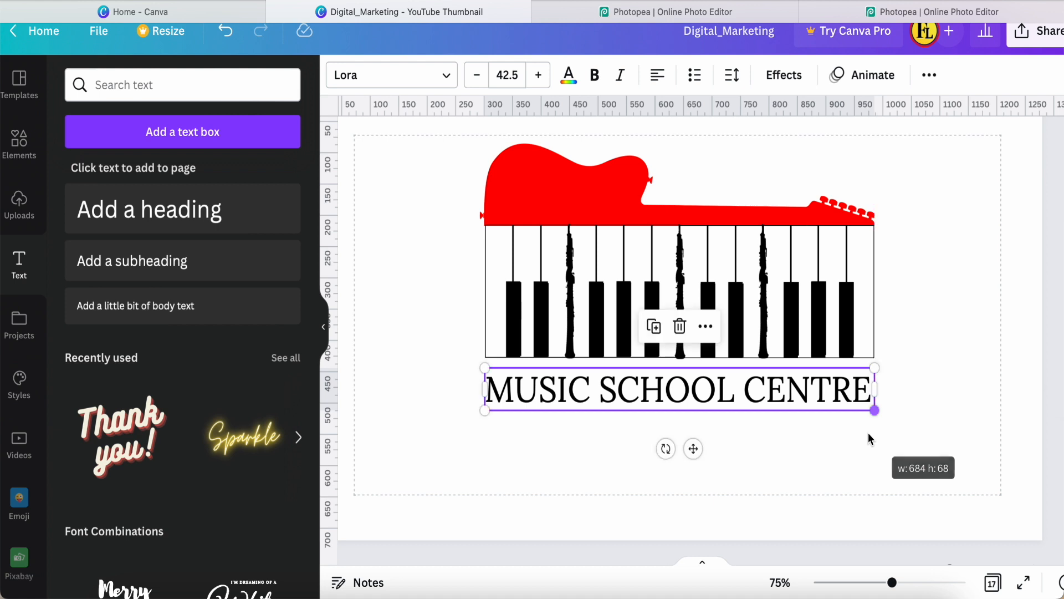
pyautogui.click(941, 372)
# Nudge the "MUSIC SCHOOL CENTRE" heading up slightly, closer to the keyboard
pyautogui.click(820, 392)
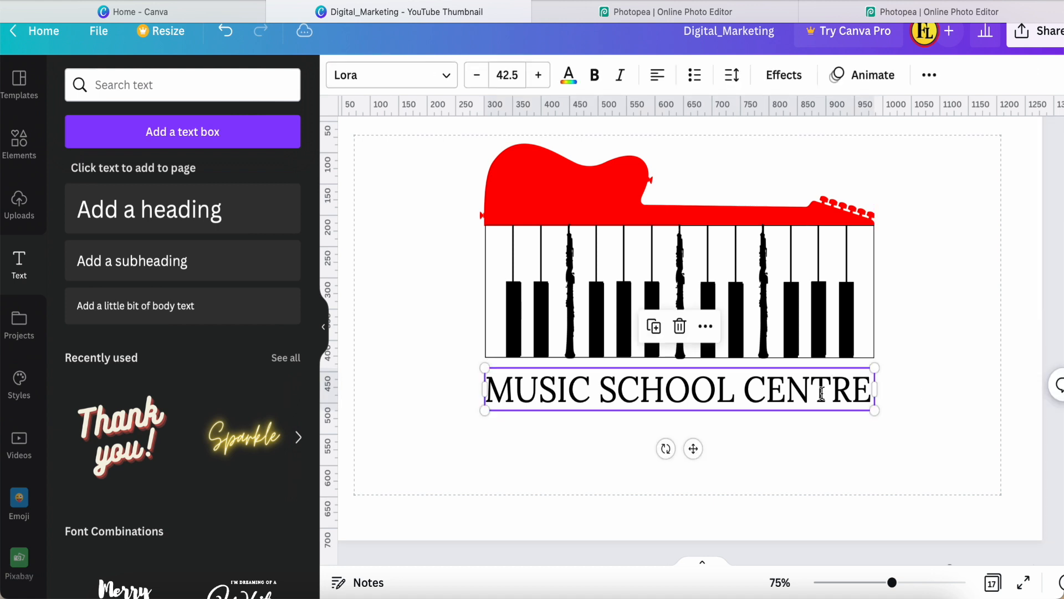
pyautogui.press('Up')
pyautogui.press('Up')
pyautogui.press('Up')
pyautogui.press('Up')
pyautogui.press('Up')
pyautogui.press('Up')
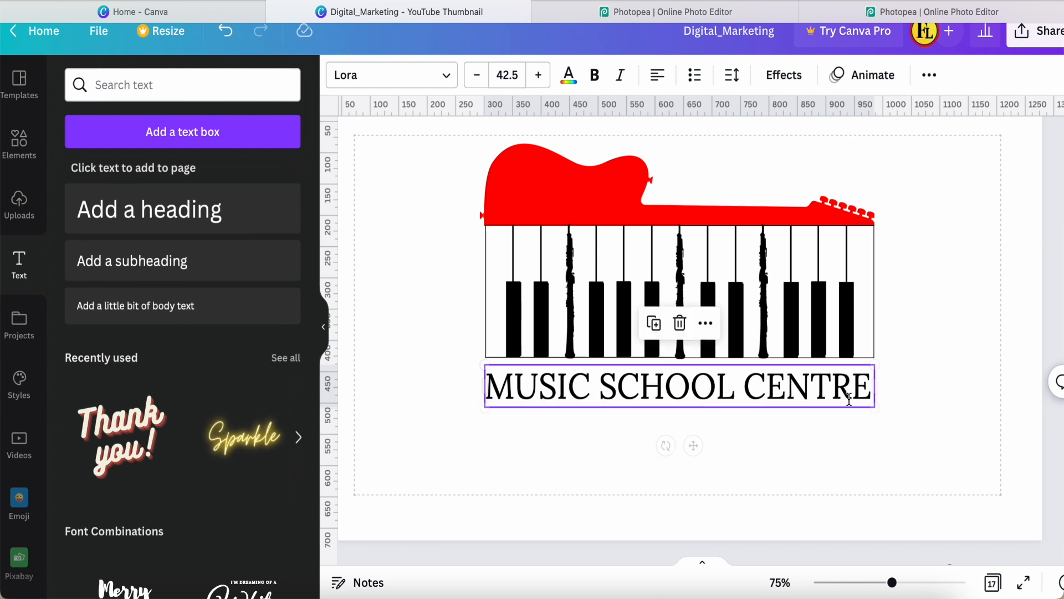
pyautogui.click(877, 417)
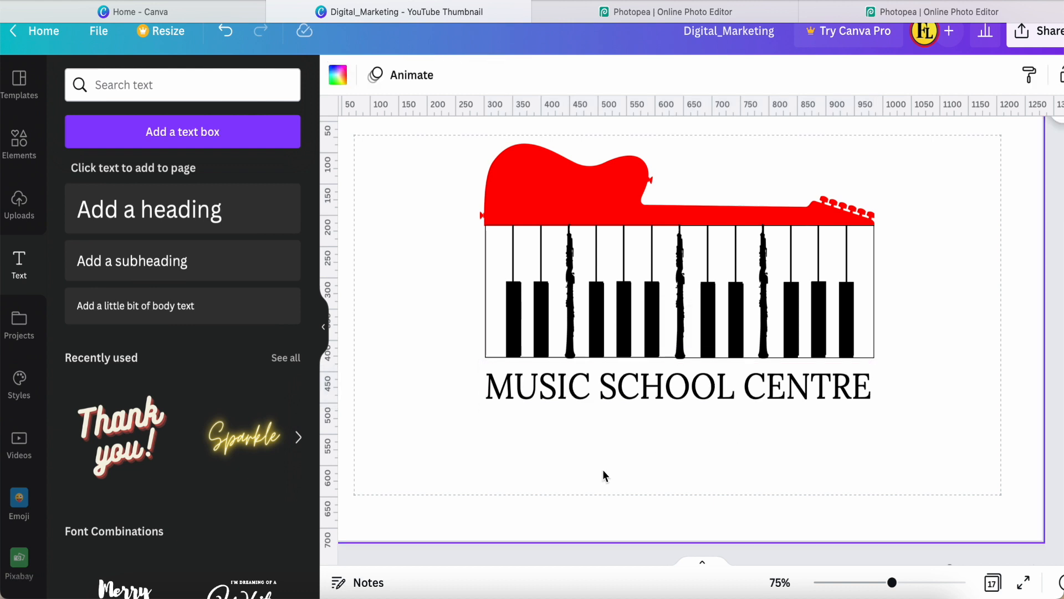
# Make "MUSIC SCHOOL CENTRE" bold and scale it down to fit on one line across the keyboard's width
pyautogui.click(520, 391)
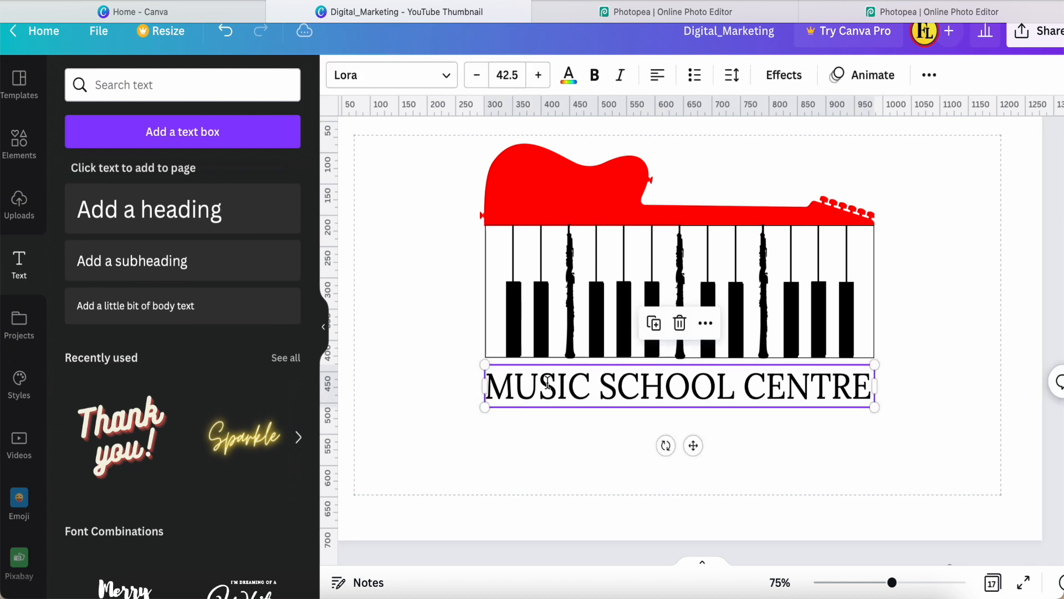
pyautogui.click(595, 78)
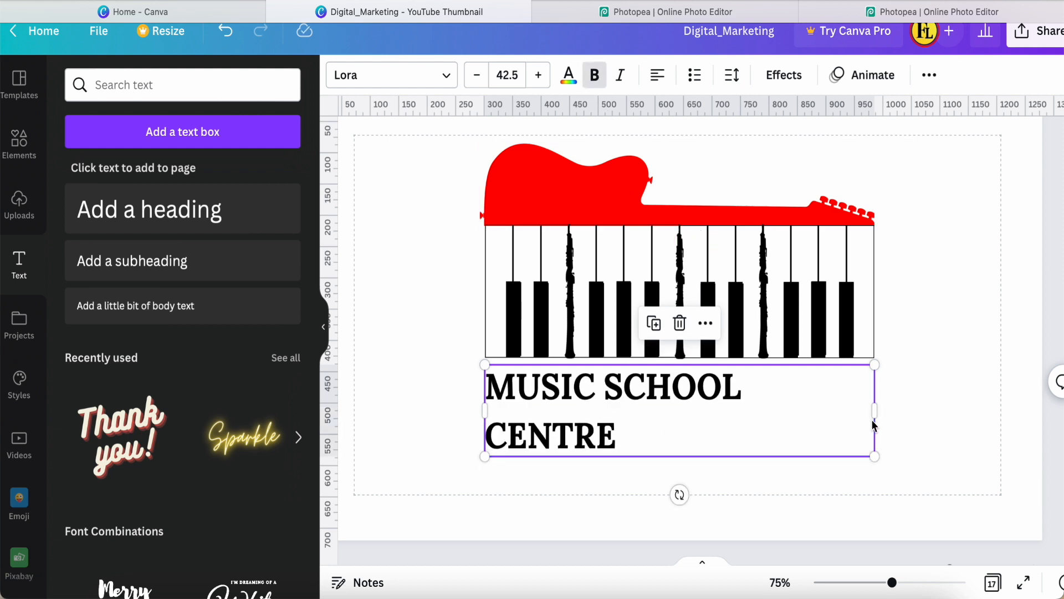
pyautogui.moveTo(874, 458); pyautogui.dragTo(860, 382)
pyautogui.click(680, 469)
# Fine-tune the position of the rightmost woodwind silhouette on the keyboard and check the leftmost one
pyautogui.click(742, 320)
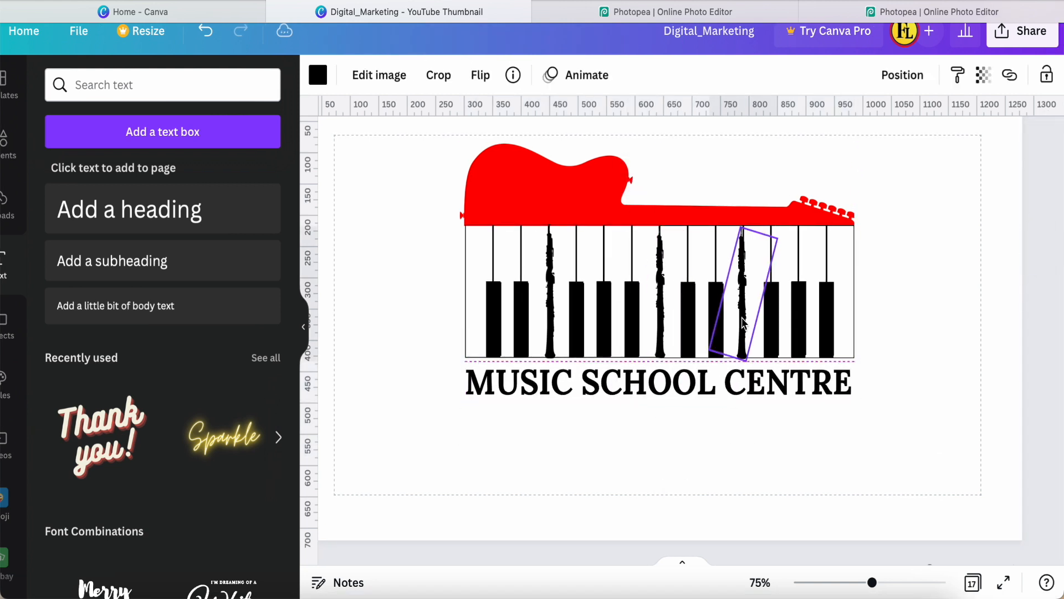
pyautogui.click(547, 292)
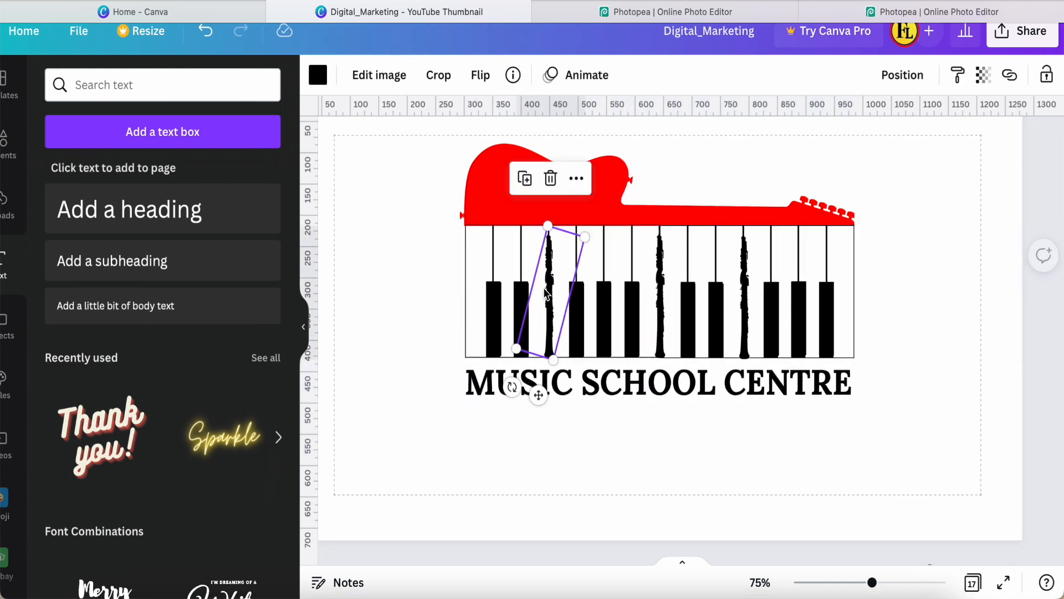
pyautogui.click(561, 474)
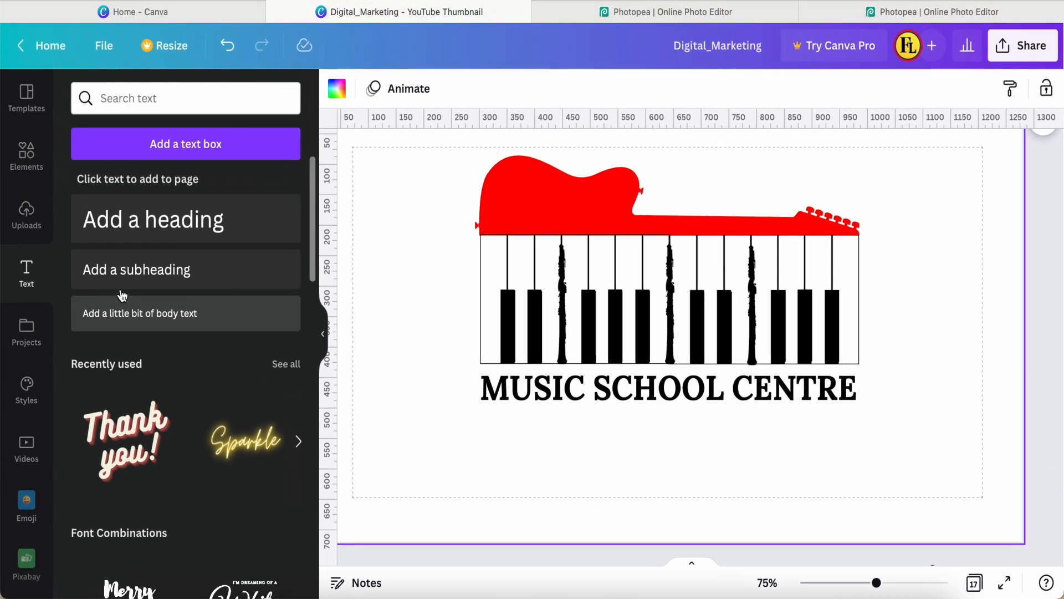
# Add another heading below "MUSIC SCHOOL CENTRE" and change its text to "D"
pyautogui.click(145, 224)
pyautogui.moveTo(663, 352); pyautogui.dragTo(673, 515)
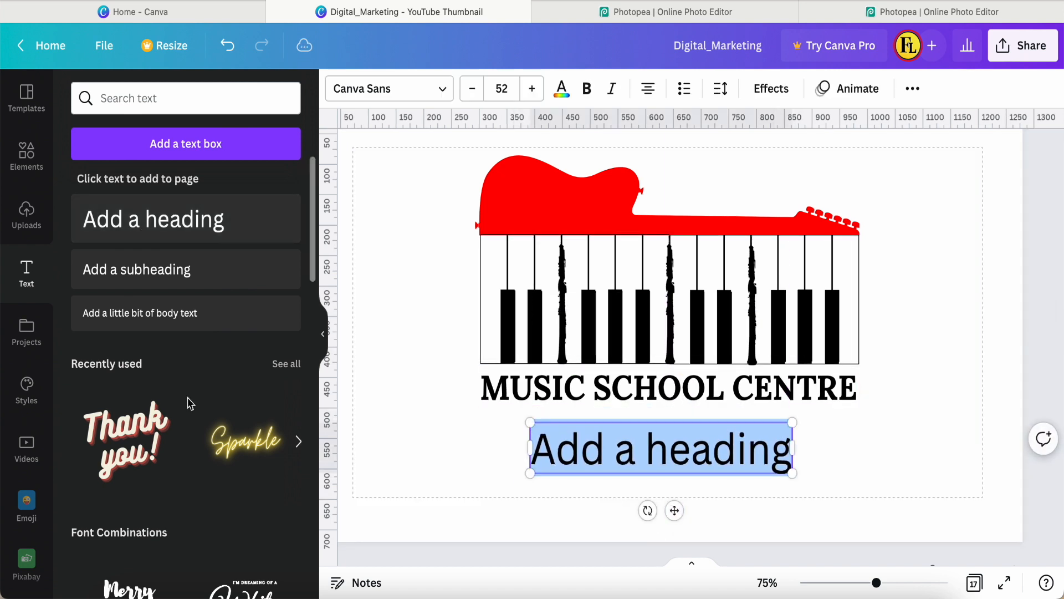
pyautogui.write('D')
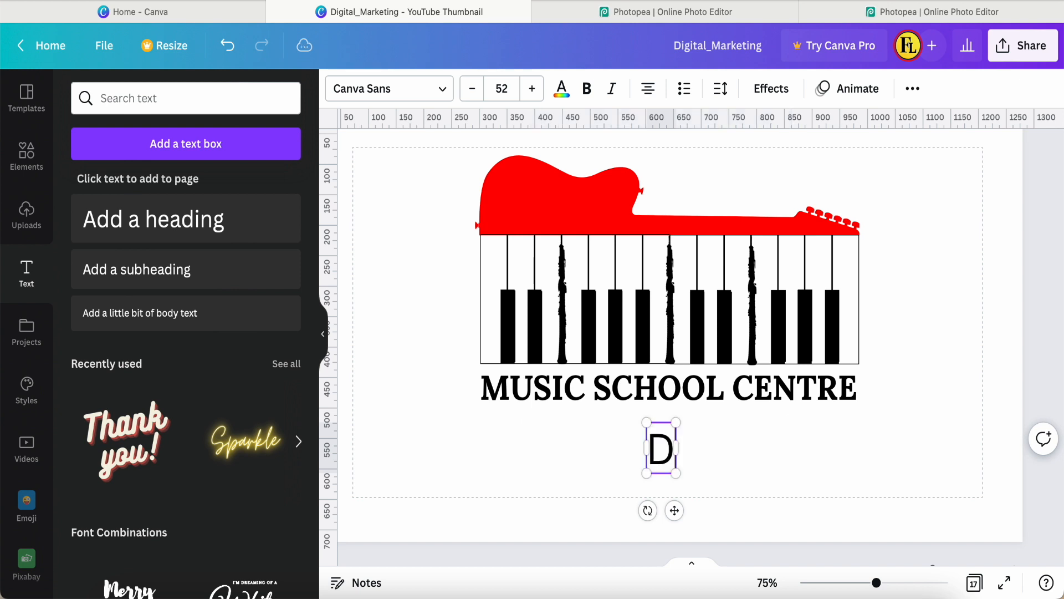
# Set the font of the letter D to Neoneon
pyautogui.click(443, 89)
pyautogui.click(190, 99)
pyautogui.write('NEAINEAO')
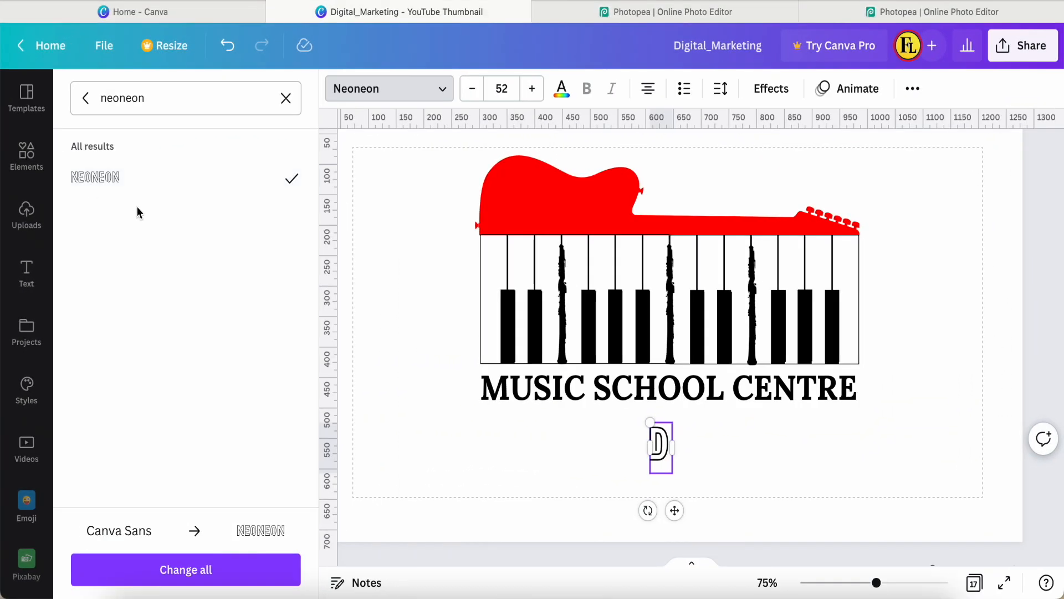
pyautogui.click(598, 470)
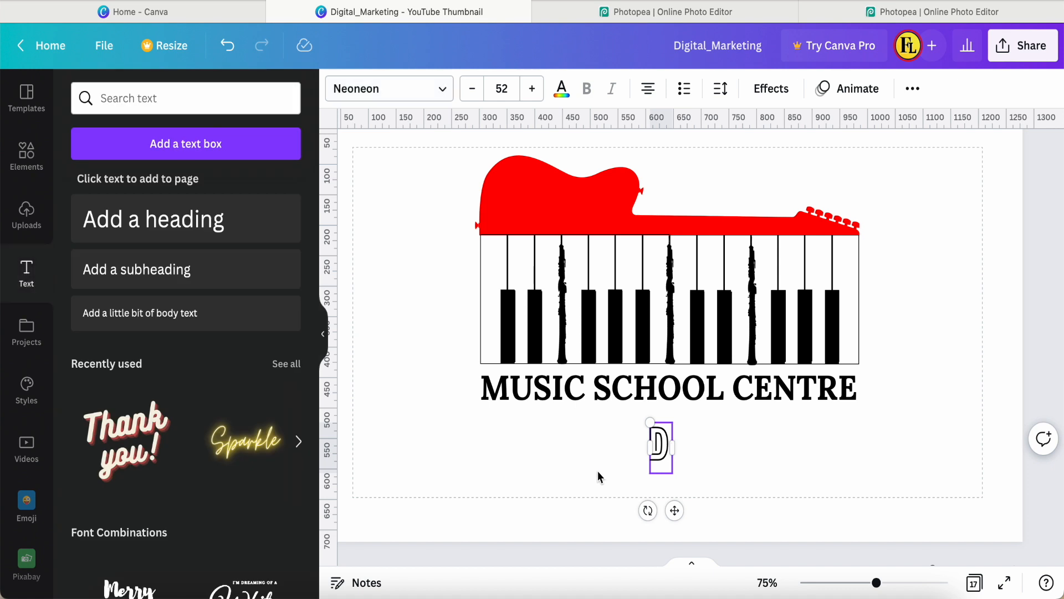
# Enlarge the letter D to about size 84.7, tilt it clockwise and place it on the red guitar body
pyautogui.click(656, 459)
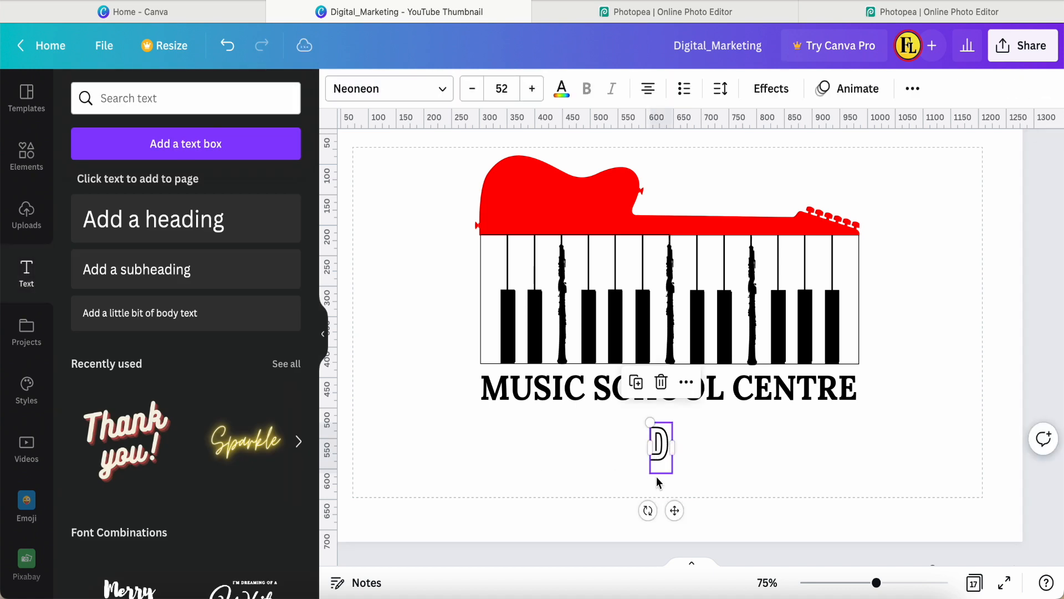
pyautogui.moveTo(650, 422); pyautogui.dragTo(641, 402)
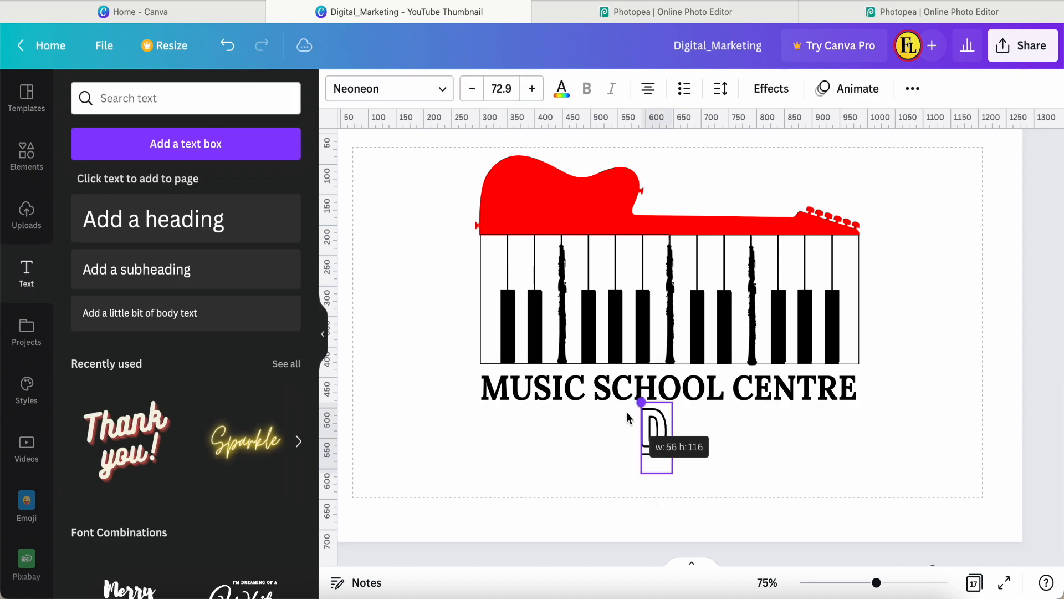
pyautogui.moveTo(671, 511); pyautogui.dragTo(537, 283)
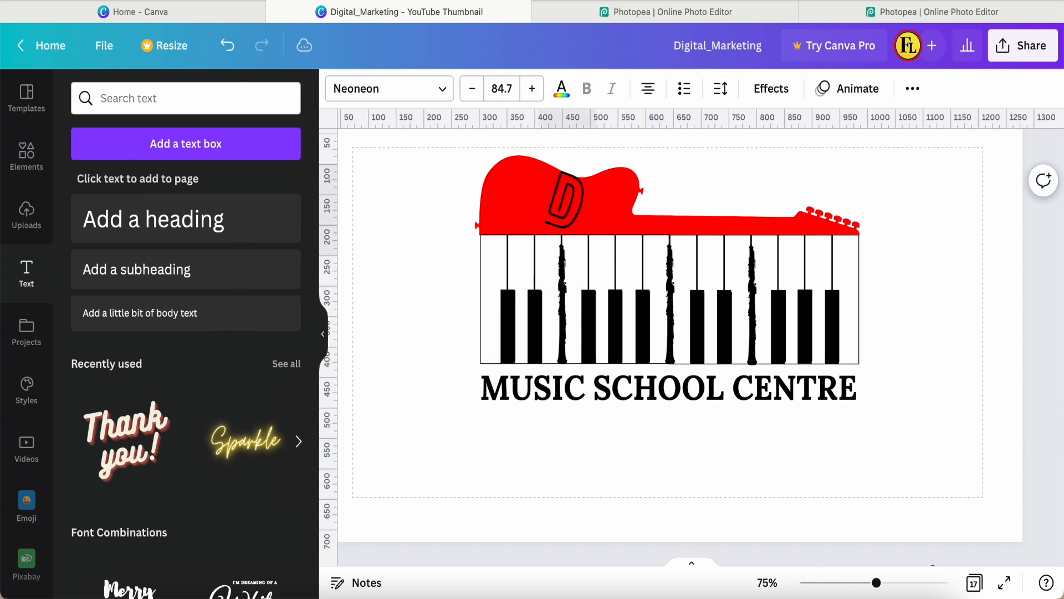
# Find more graphics like the recently used Musical Quarter Note and look through the recommended notes
pyautogui.click(27, 155)
pyautogui.click(287, 183)
pyautogui.click(209, 235)
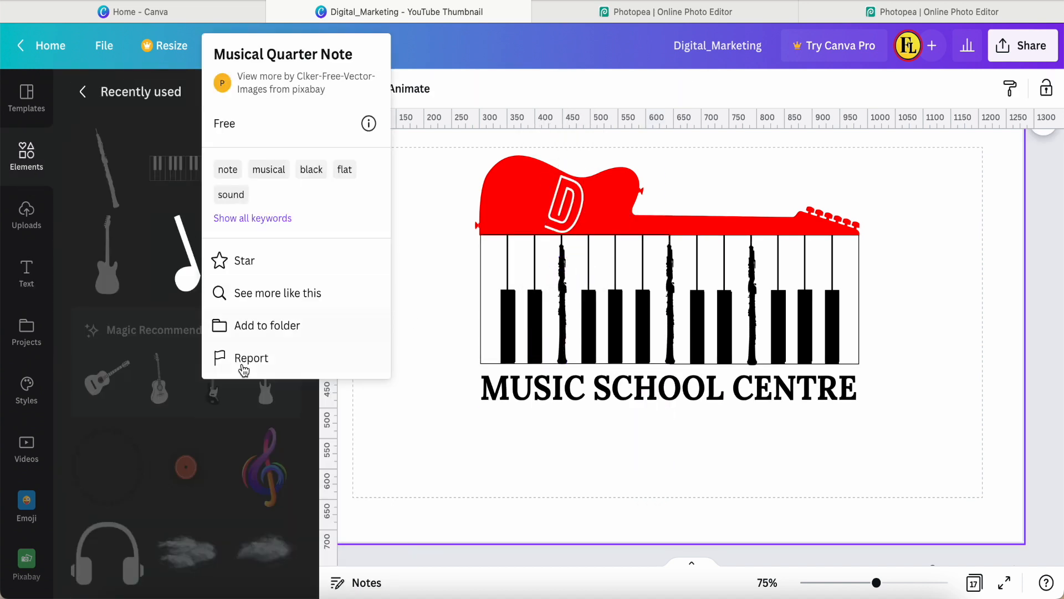
pyautogui.click(264, 301)
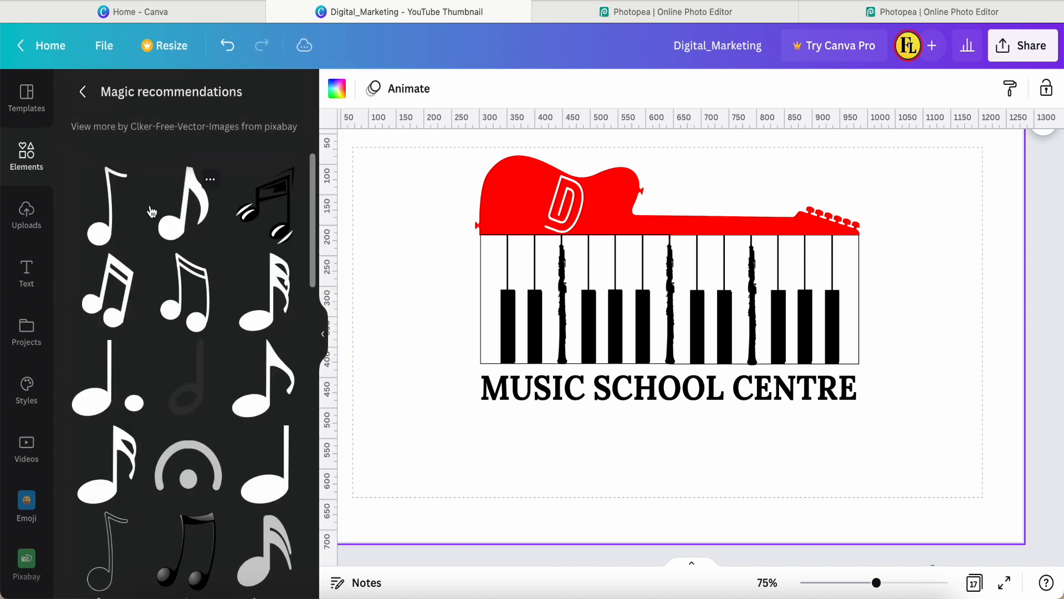
pyautogui.click(132, 181)
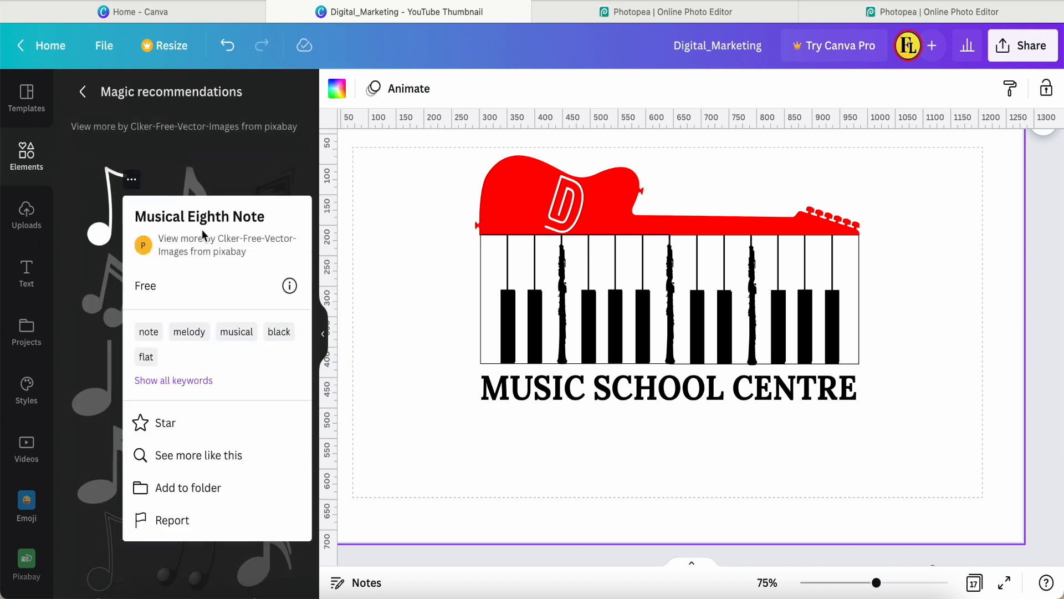
pyautogui.click(368, 238)
pyautogui.scroll(-1, 143, 339)
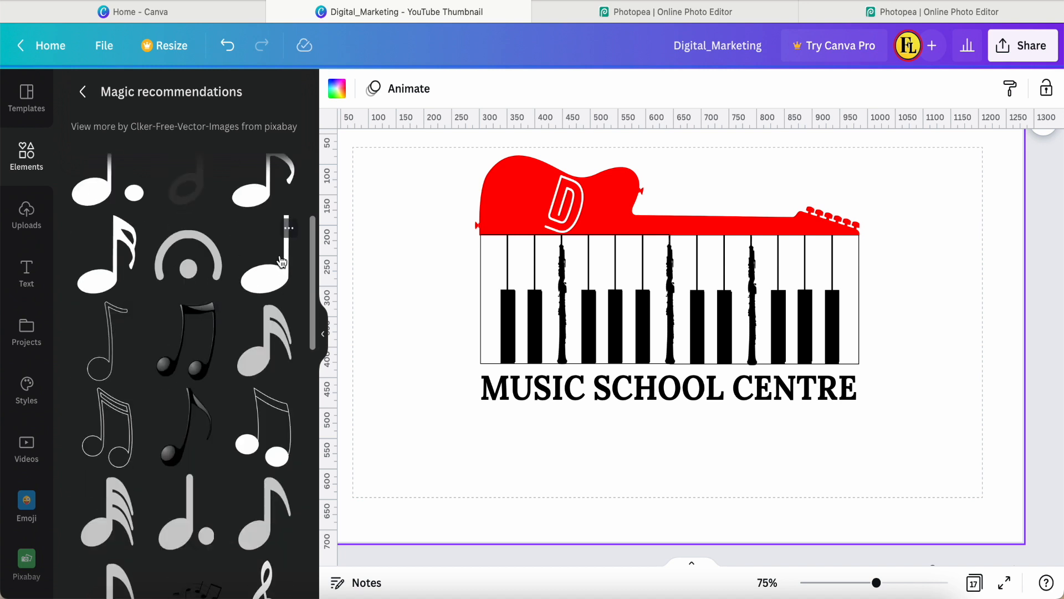
# Add the solid quarter note graphic, shrink and tilt it to match the D, and place its stem against the letter on the guitar
pyautogui.click(209, 346)
pyautogui.moveTo(681, 394); pyautogui.dragTo(544, 281)
pyautogui.moveTo(587, 192); pyautogui.dragTo(588, 216)
pyautogui.moveTo(541, 245)
pyautogui.mouseDown()
pyautogui.moveTo(541, 215)
pyautogui.moveTo(539, 226)
pyautogui.mouseUp()
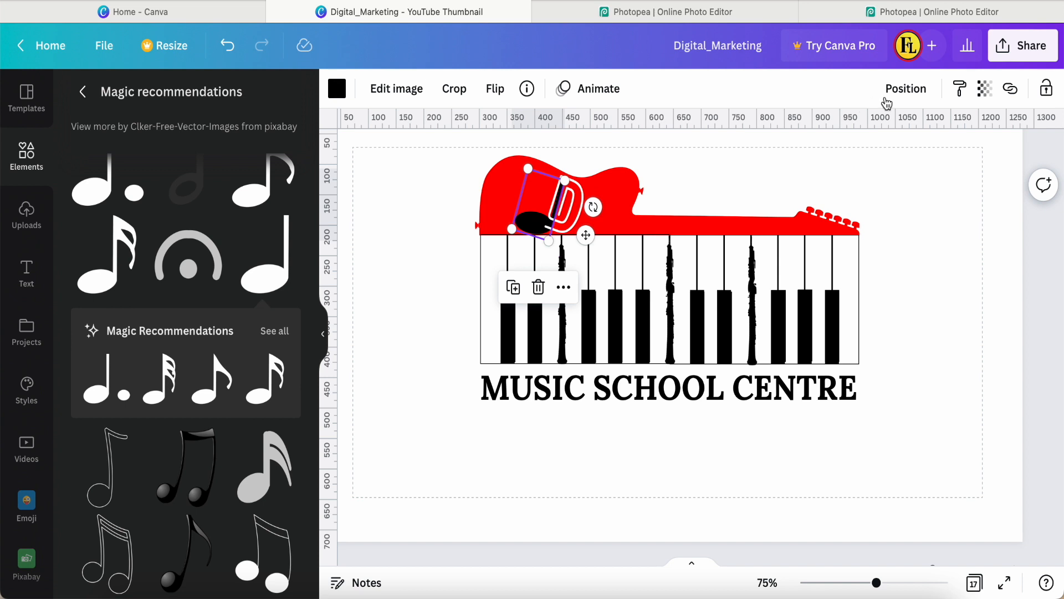
# Bring the black quarter note to the front and shrink it slightly on the guitar body beside the D
pyautogui.click(887, 99)
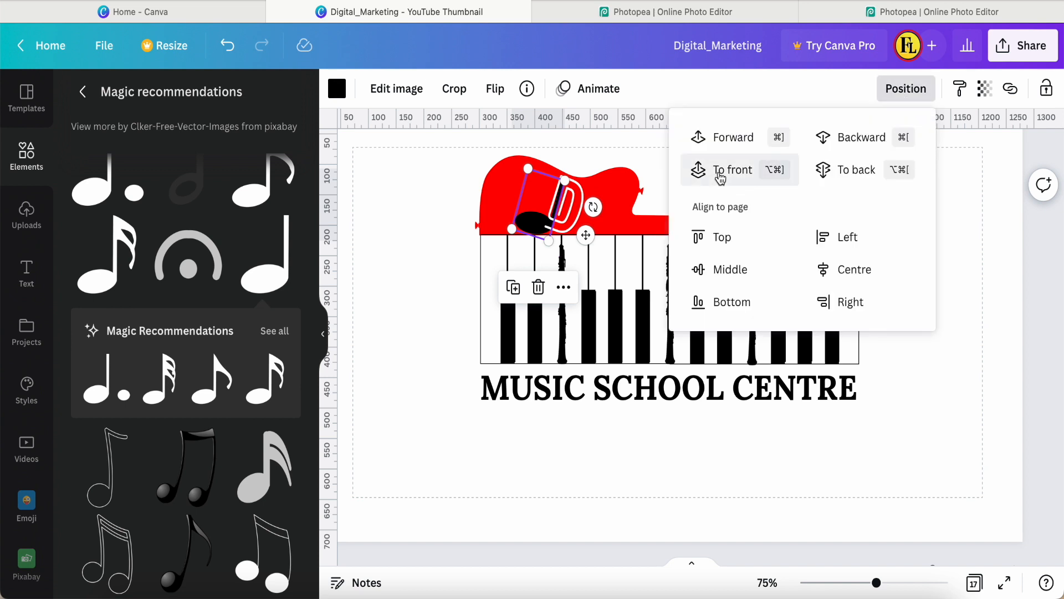
pyautogui.click(720, 172)
pyautogui.click(466, 224)
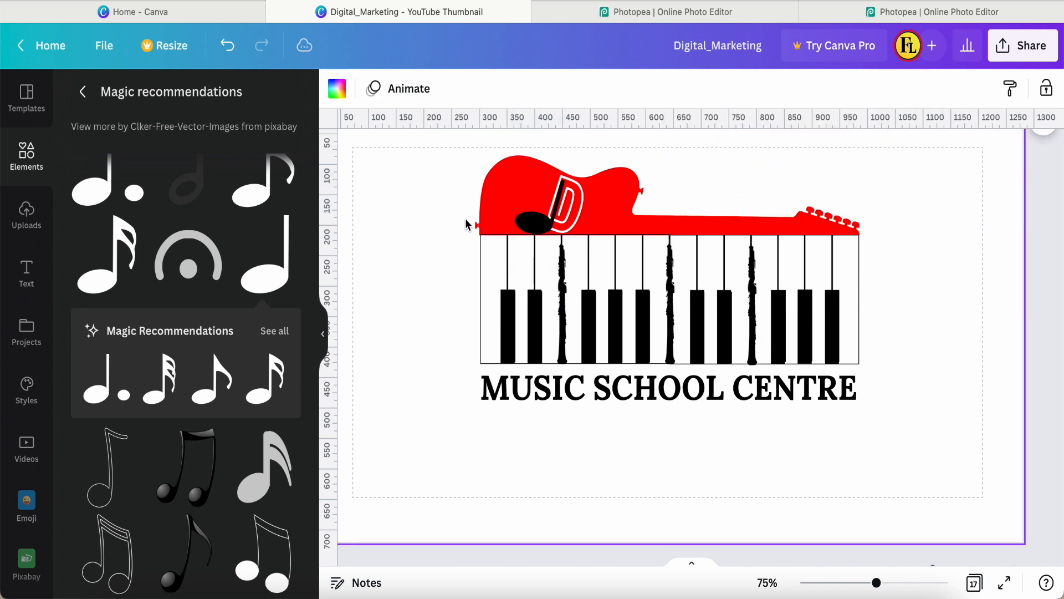
pyautogui.click(536, 223)
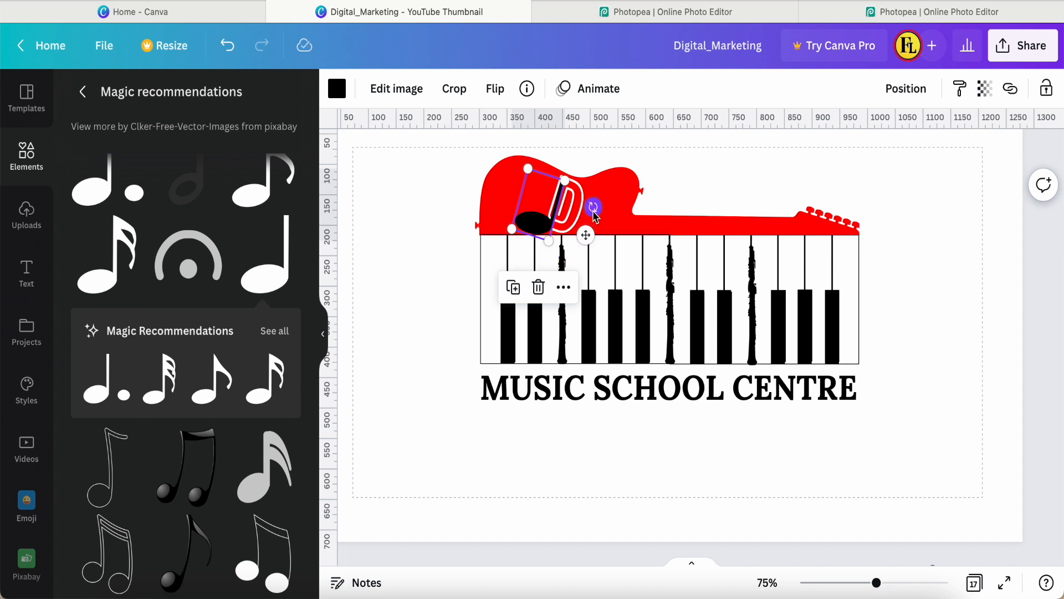
pyautogui.moveTo(593, 214); pyautogui.dragTo(551, 243)
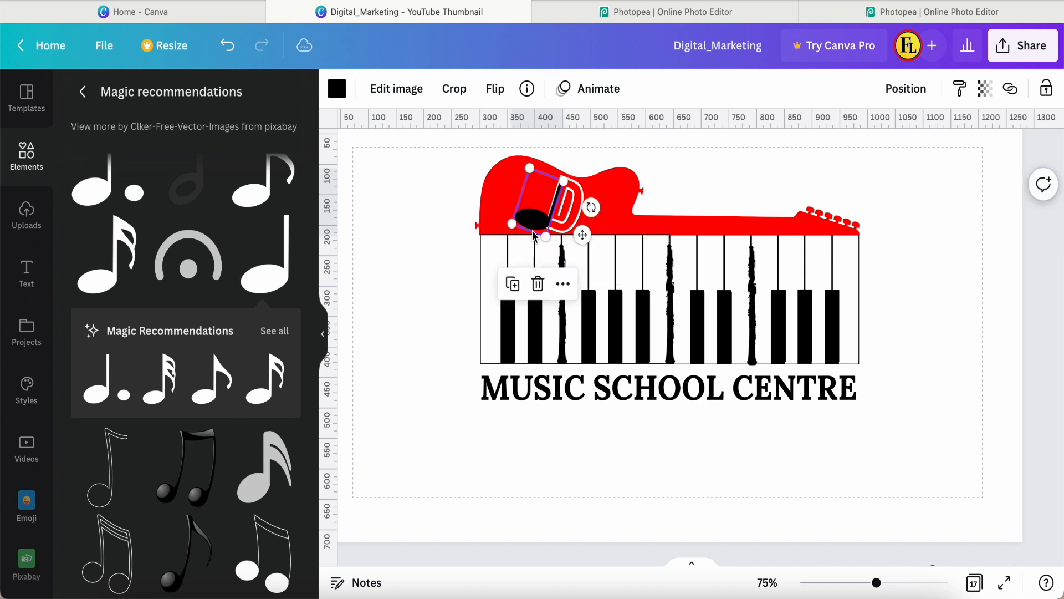
pyautogui.click(399, 264)
pyautogui.scroll(1, 409, 290)
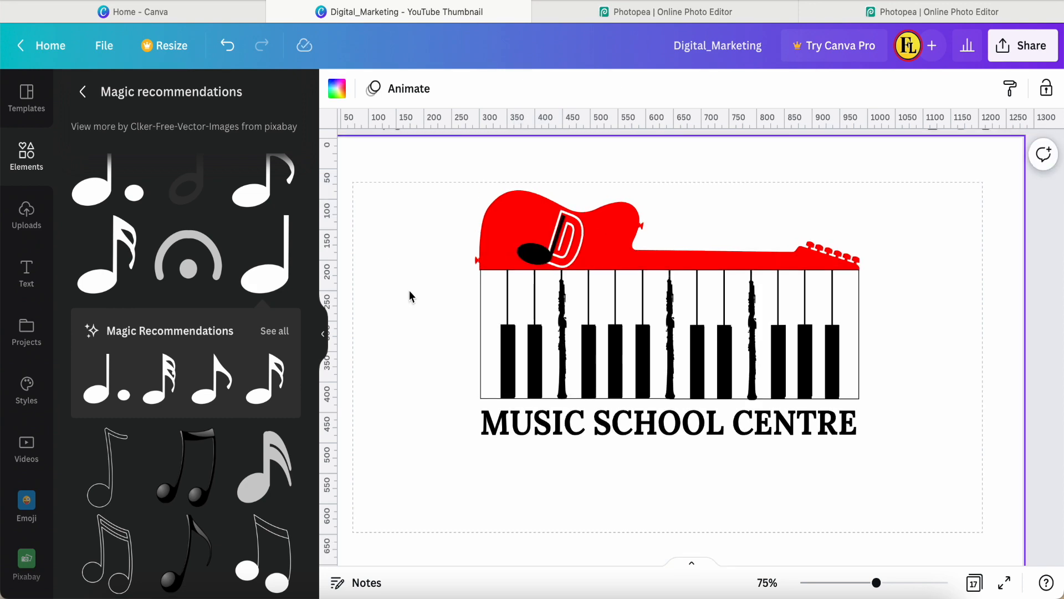
# Download the finished logo design as a PNG, check the downloaded Digital_Marketing.png and close its preview
pyautogui.click(1004, 54)
pyautogui.click(1009, 405)
pyautogui.click(893, 412)
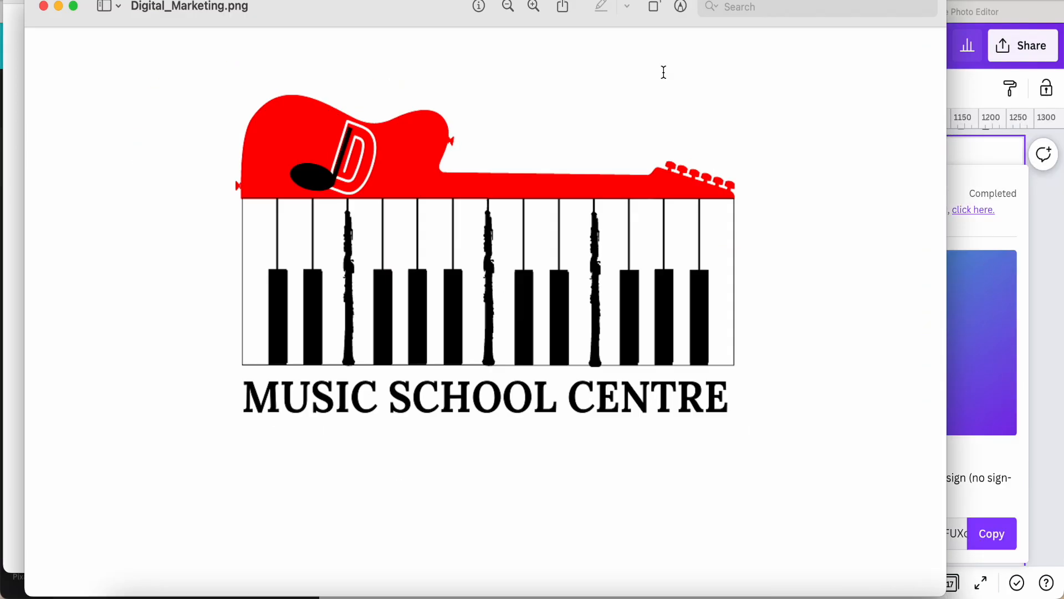
pyautogui.click(37, 1)
# Switch to Photopea and open the Office Logo Mockup template from the Mockups category of its PSD templates
pyautogui.click(664, 15)
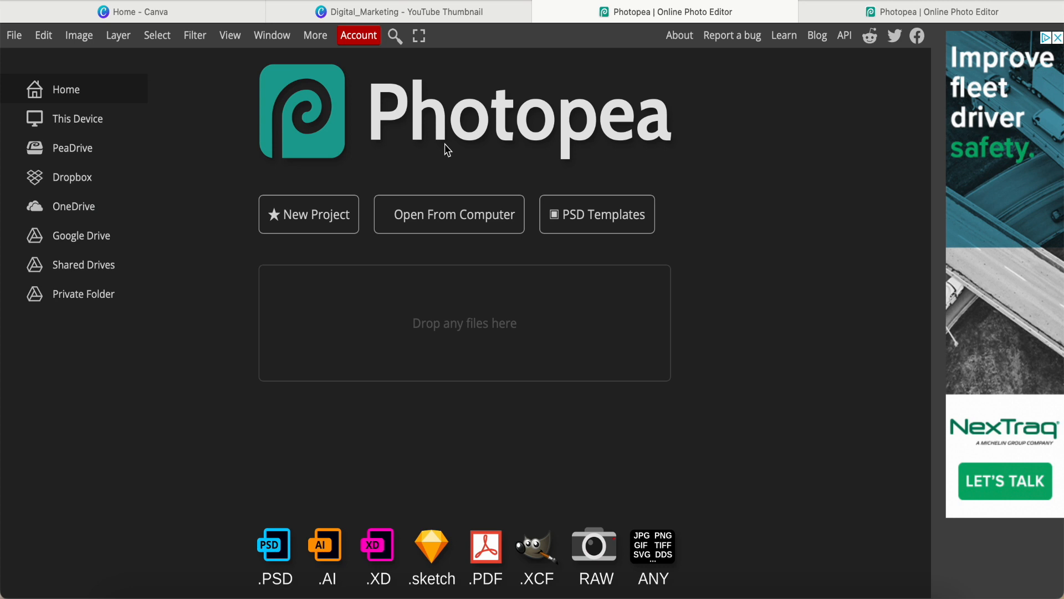
pyautogui.click(590, 223)
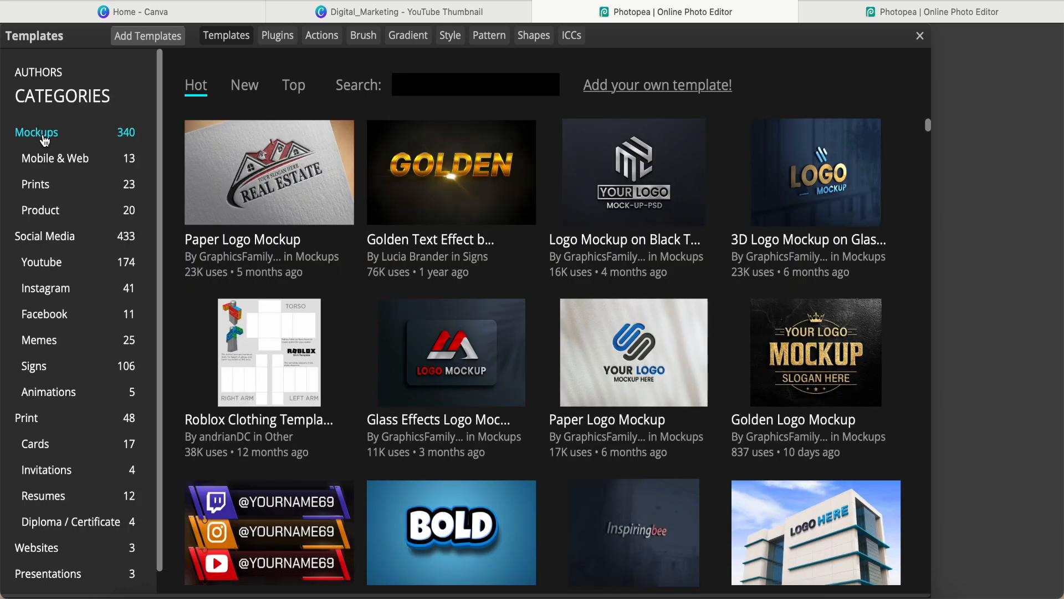
pyautogui.click(44, 138)
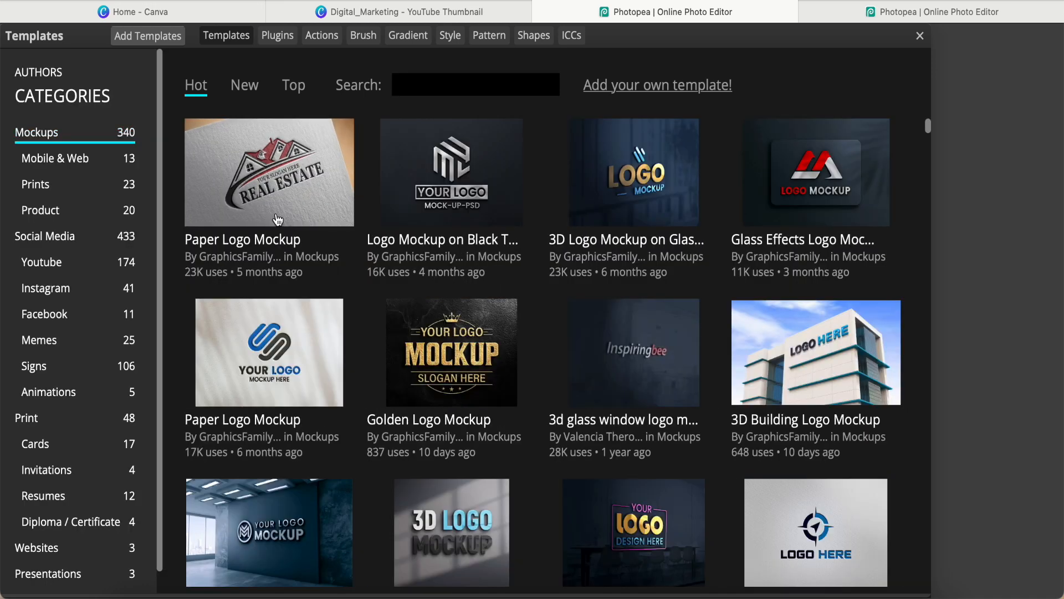
pyautogui.scroll(-10, 430, 382)
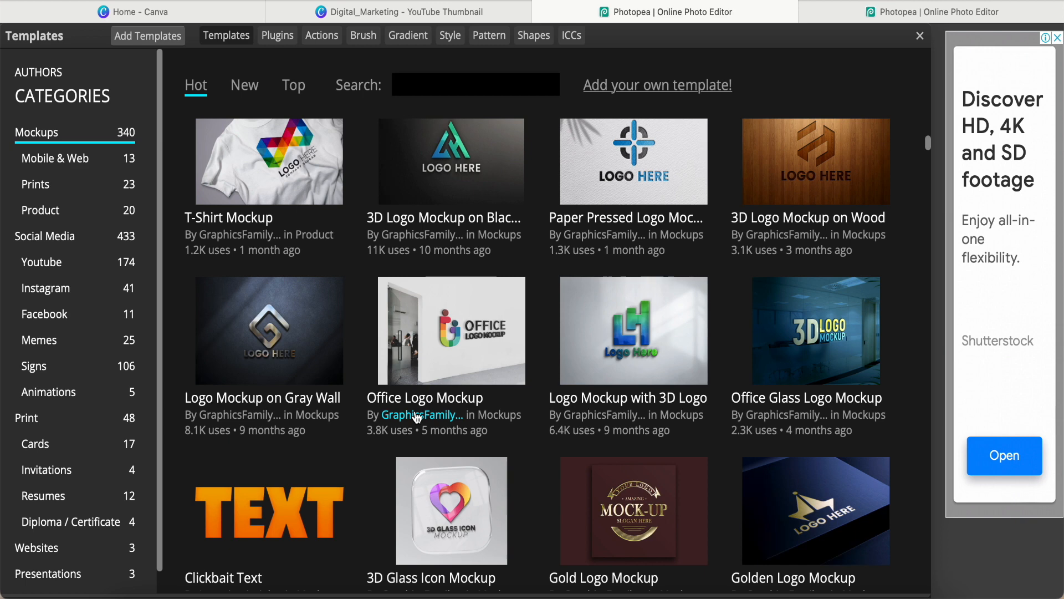
pyautogui.click(466, 322)
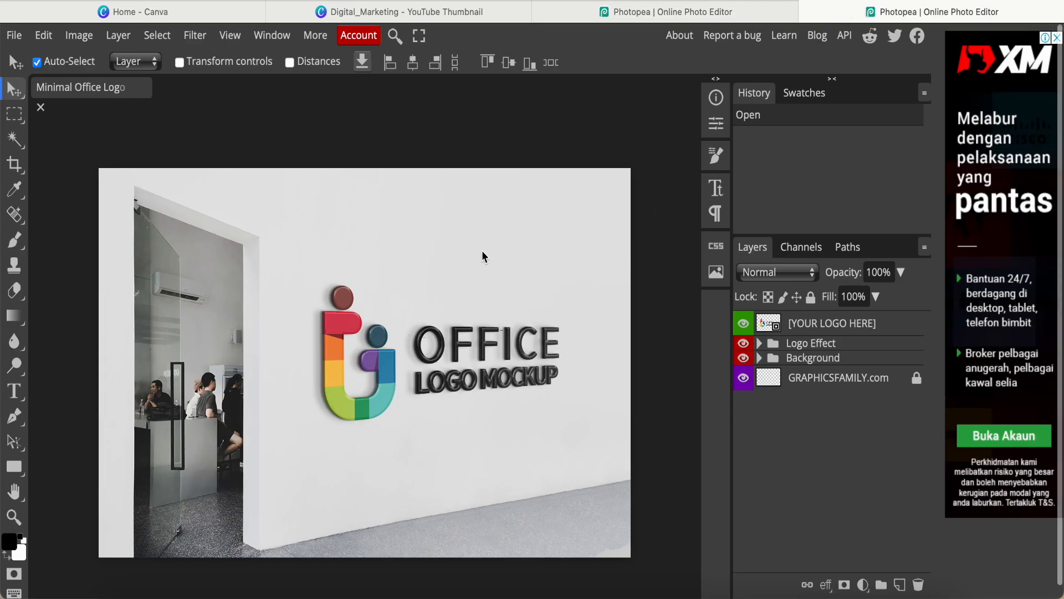
# Return to the first Photopea page, close the template browser and open Digital_Marketing.png from the Downloads folder
pyautogui.click(623, 13)
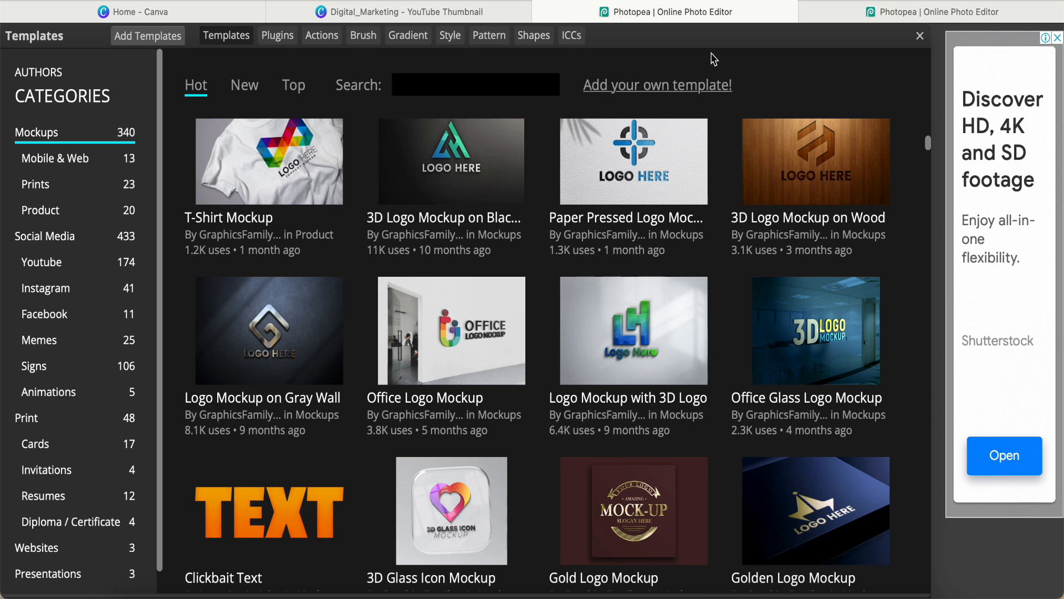
pyautogui.click(921, 38)
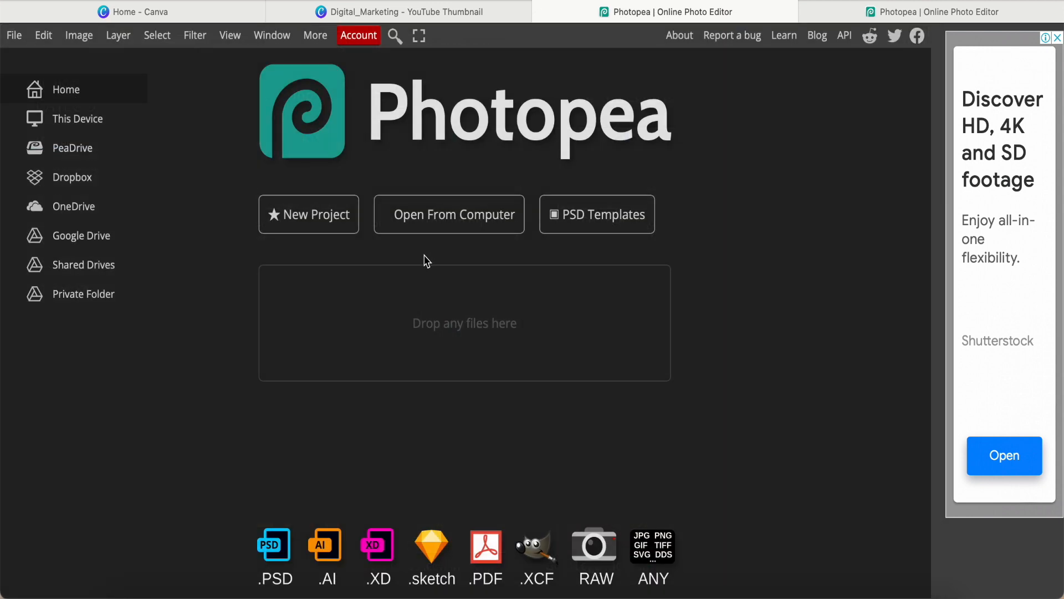
pyautogui.click(442, 221)
pyautogui.click(387, 192)
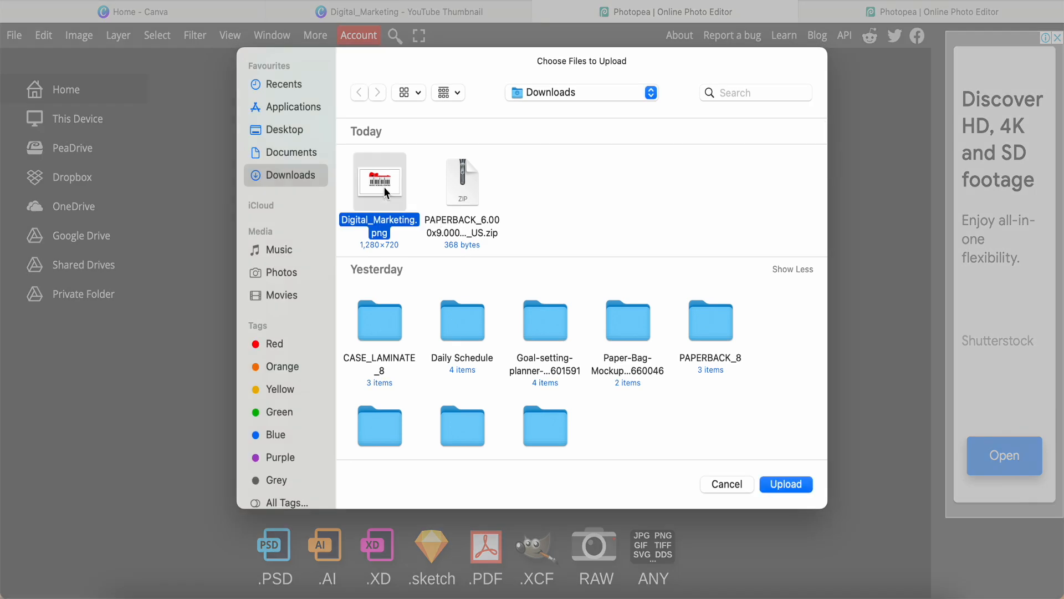
pyautogui.click(781, 490)
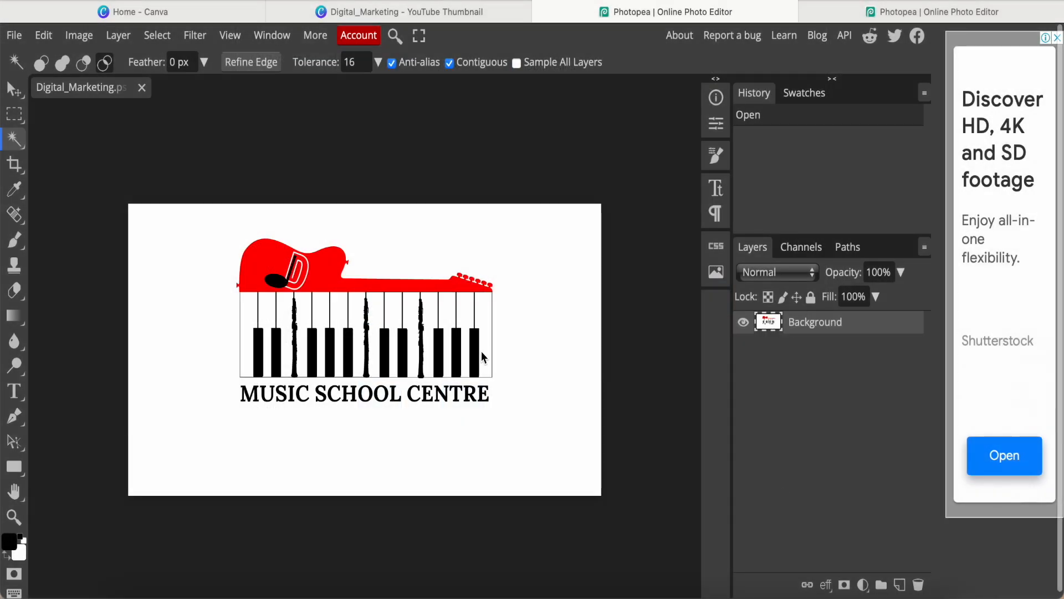
# Select the white background around the logo with the Magic Wand and delete it
pyautogui.click(24, 152)
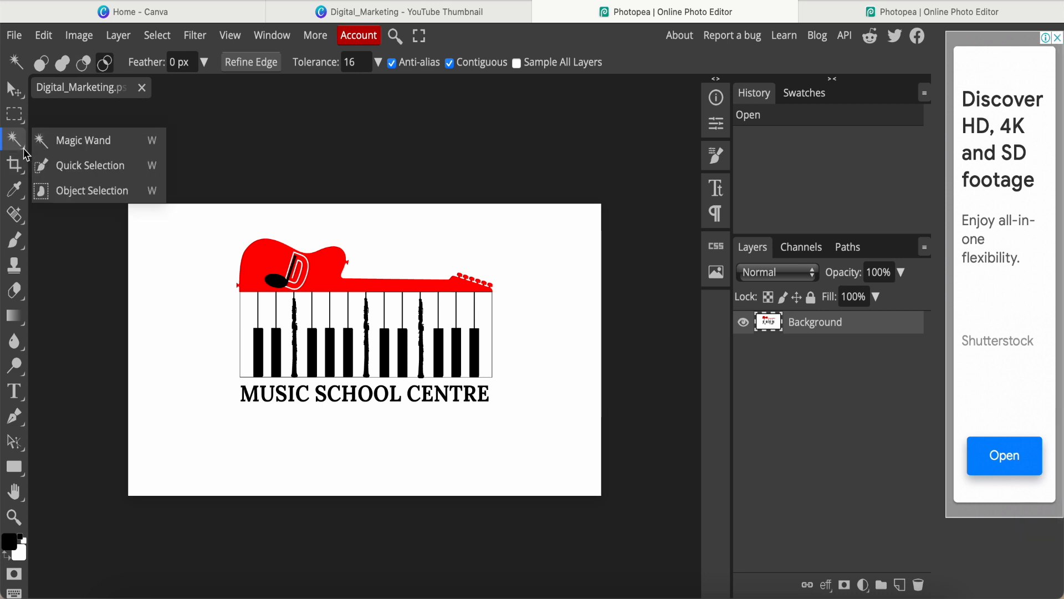
pyautogui.click(80, 146)
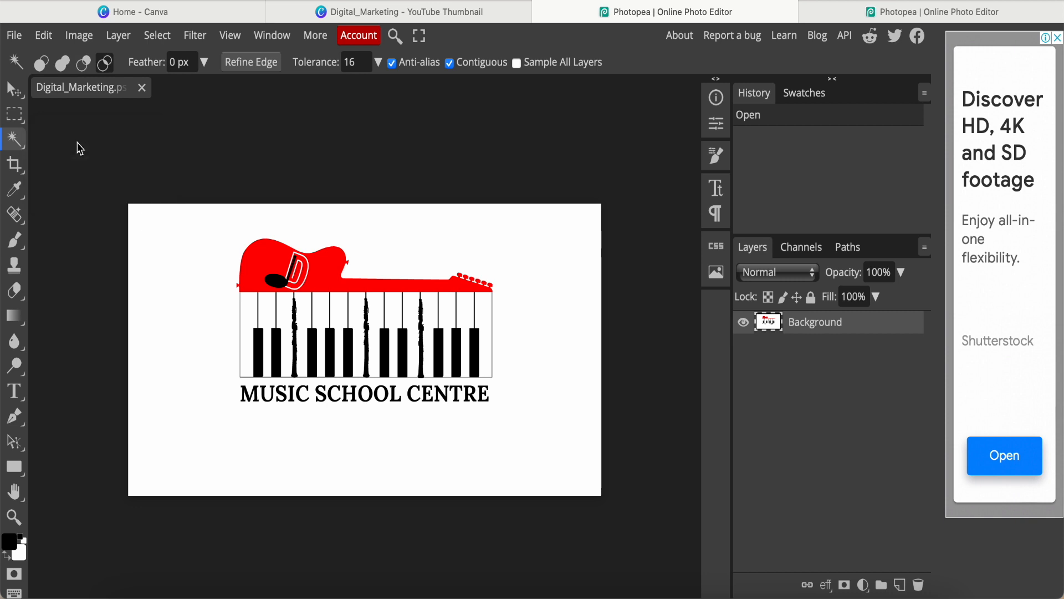
pyautogui.click(178, 315)
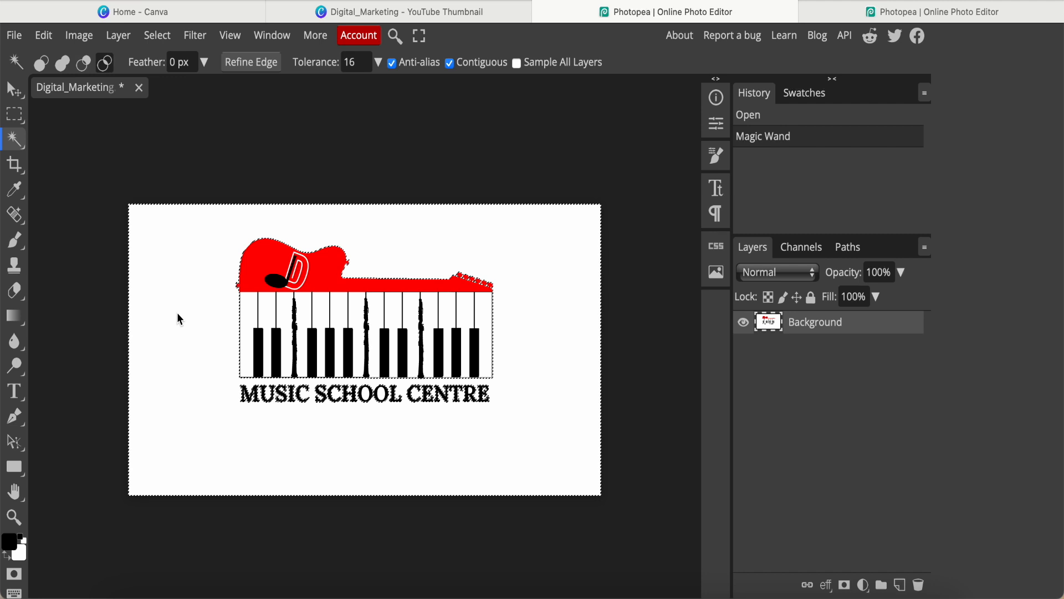
pyautogui.press('Delete')
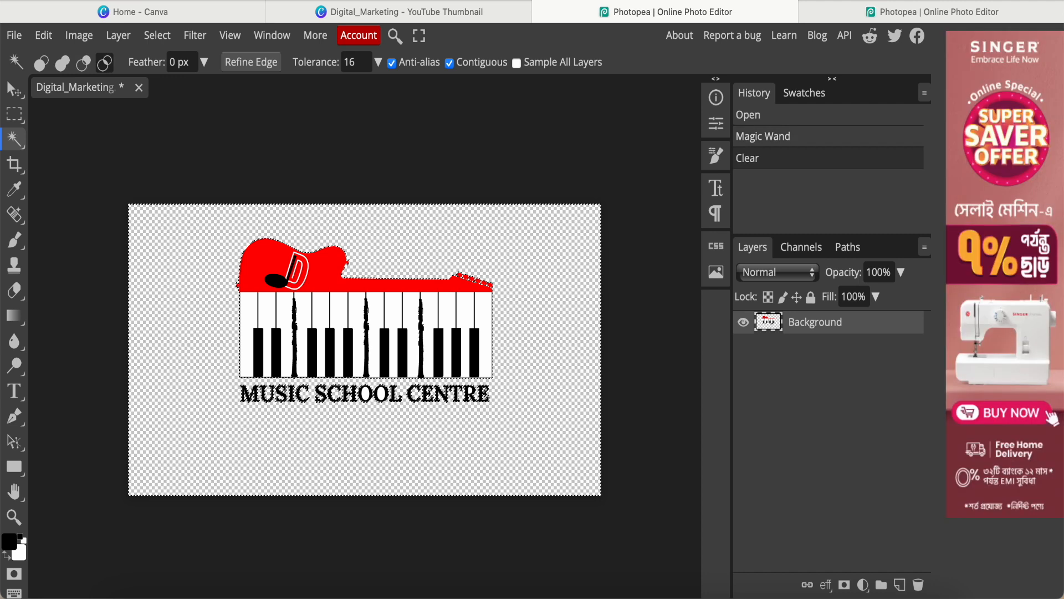
# Select and delete the white fill inside both letters O of SCHOOL and the R of CENTRE
pyautogui.scroll(3, 295, 454)
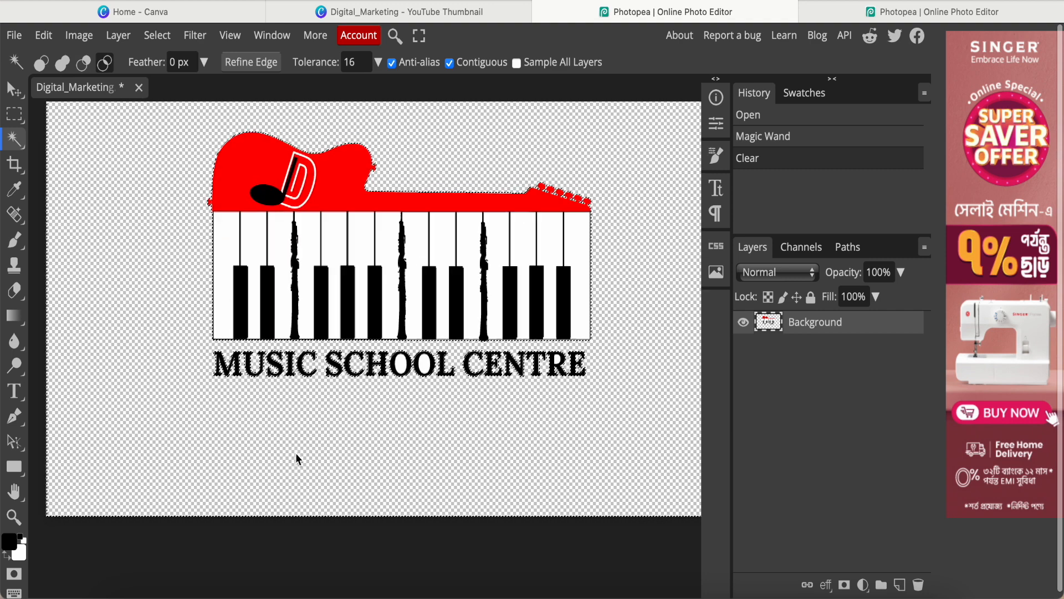
pyautogui.scroll(2, 363, 451)
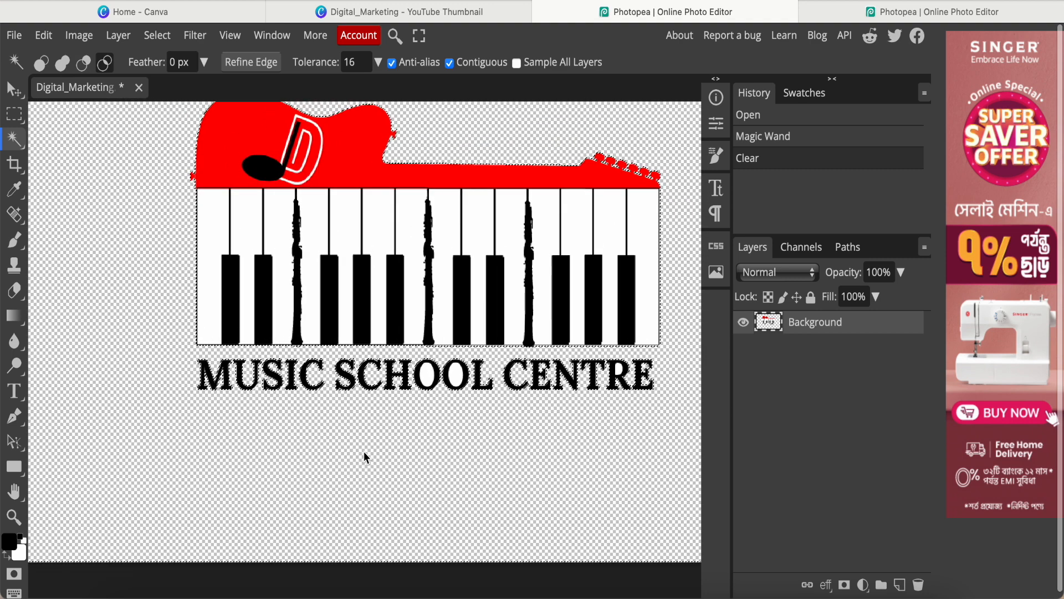
pyautogui.click(424, 391)
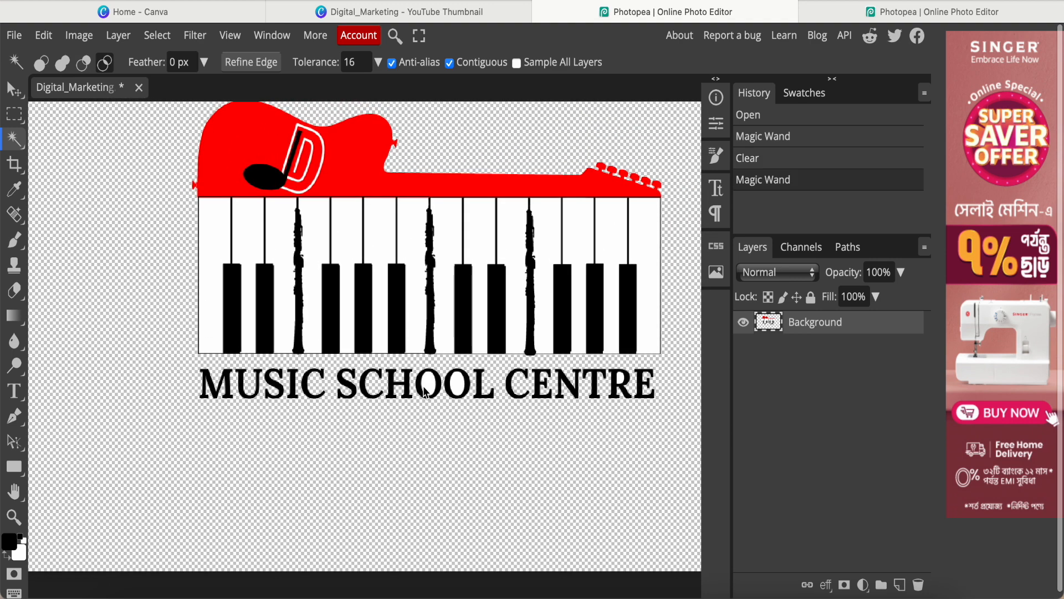
pyautogui.click(426, 390)
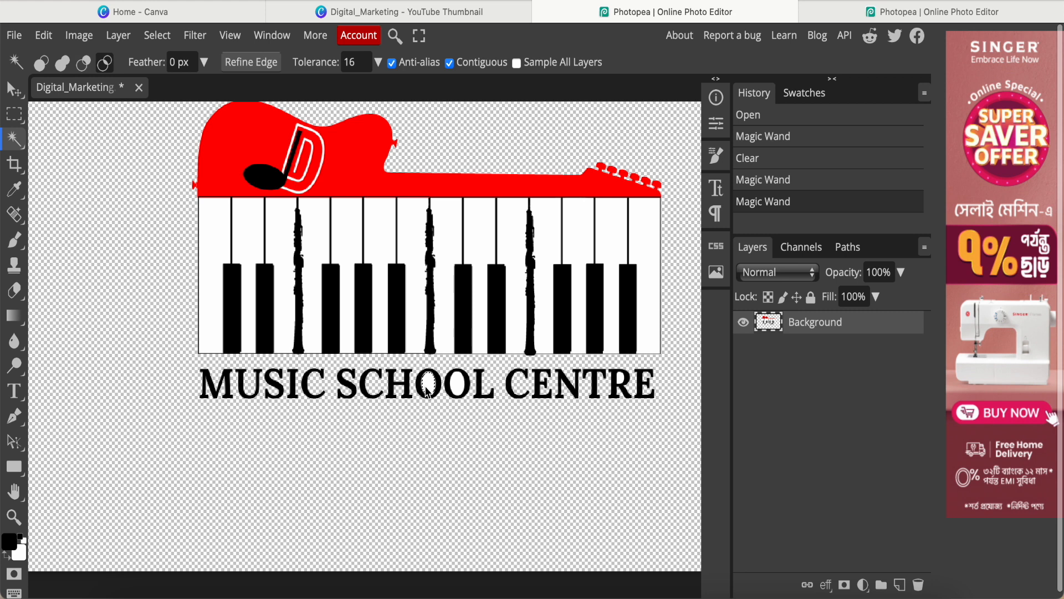
pyautogui.press('Delete')
pyautogui.click(464, 390)
pyautogui.click(464, 389)
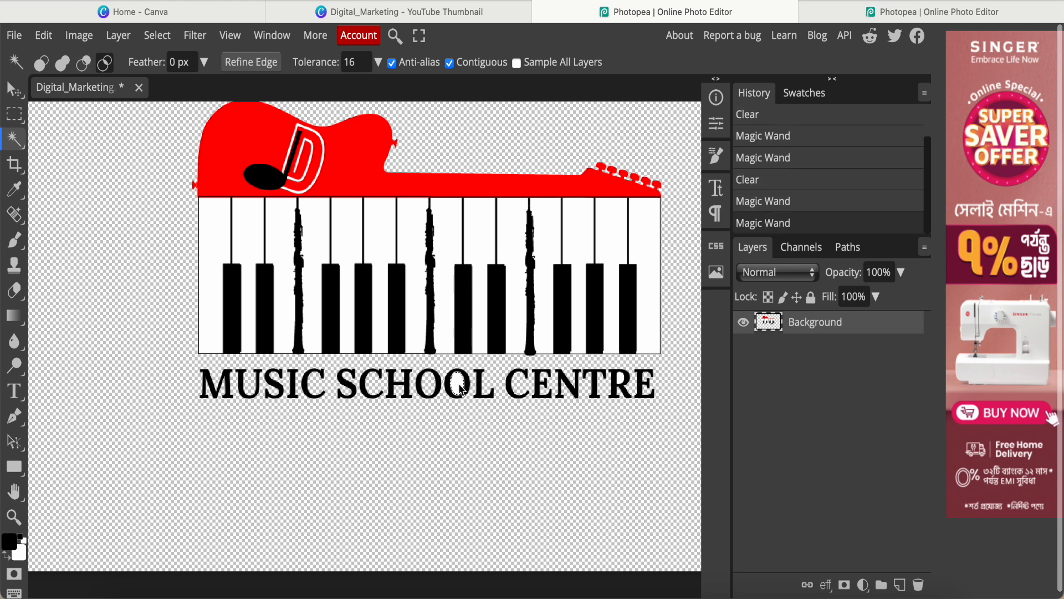
pyautogui.press('Delete')
pyautogui.click(622, 381)
pyautogui.click(622, 381)
pyautogui.press('Delete')
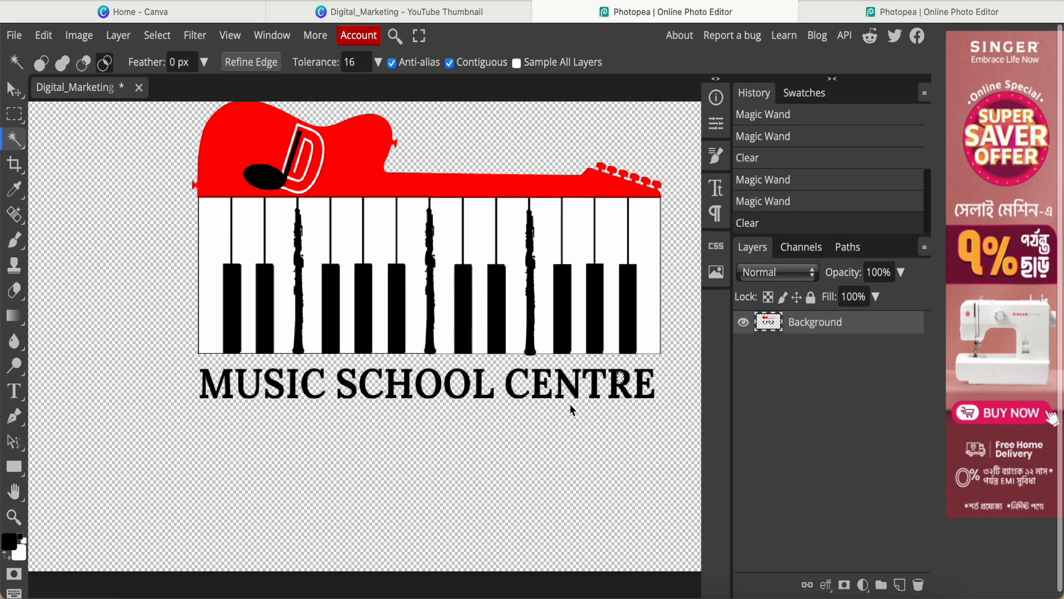
# Export the transparent logo as a PNG file
pyautogui.scroll(-1, 529, 450)
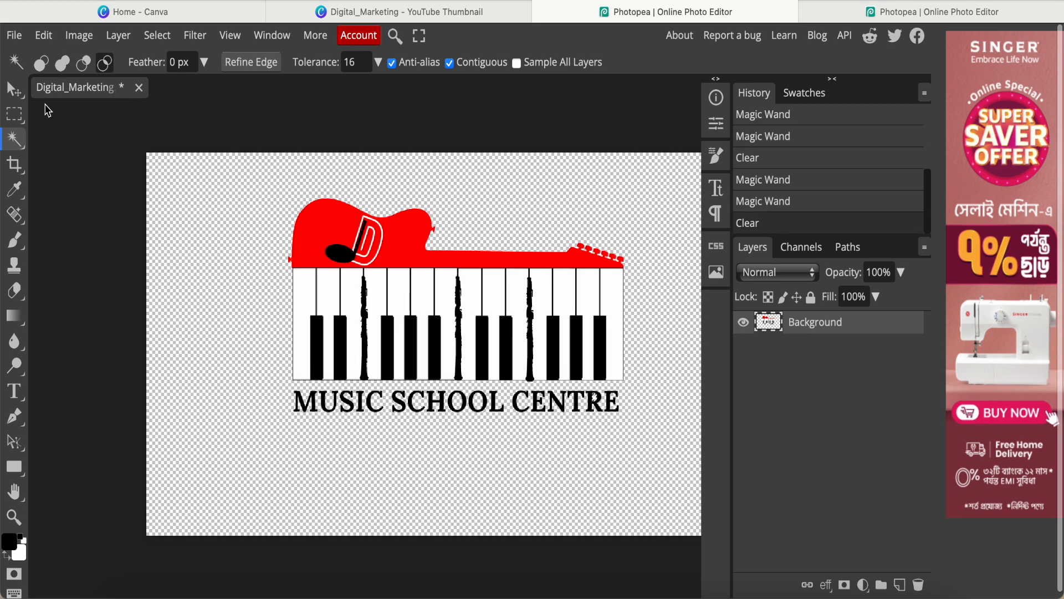
pyautogui.click(13, 38)
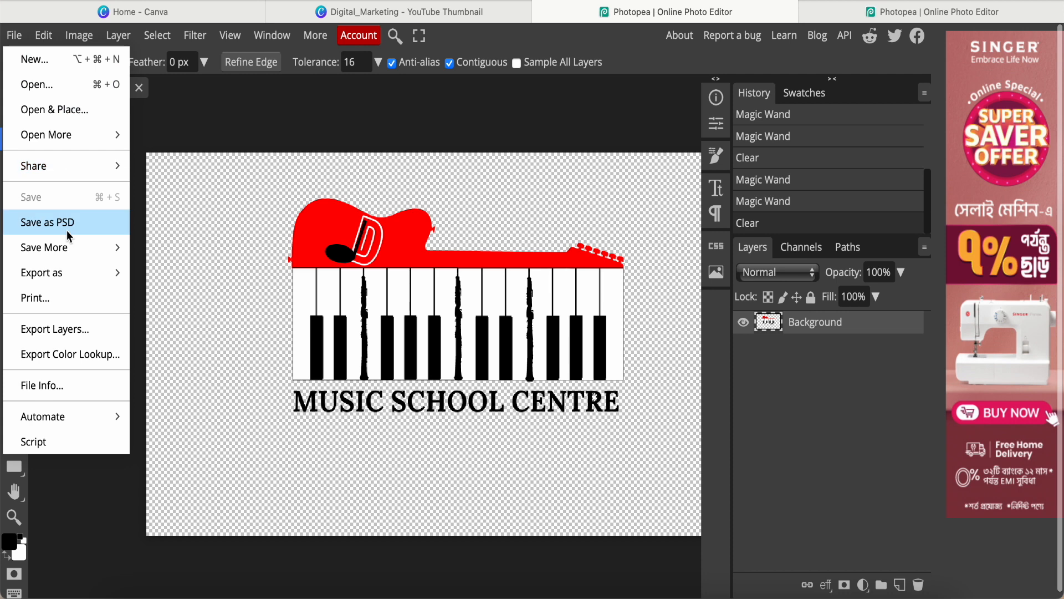
pyautogui.moveTo(72, 274)
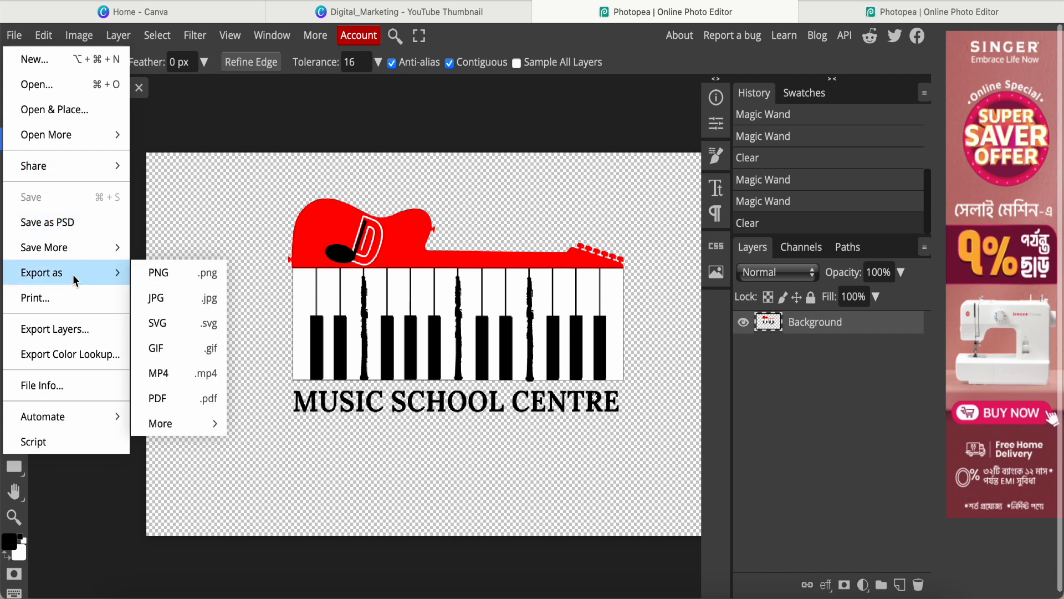
pyautogui.click(155, 275)
pyautogui.click(574, 343)
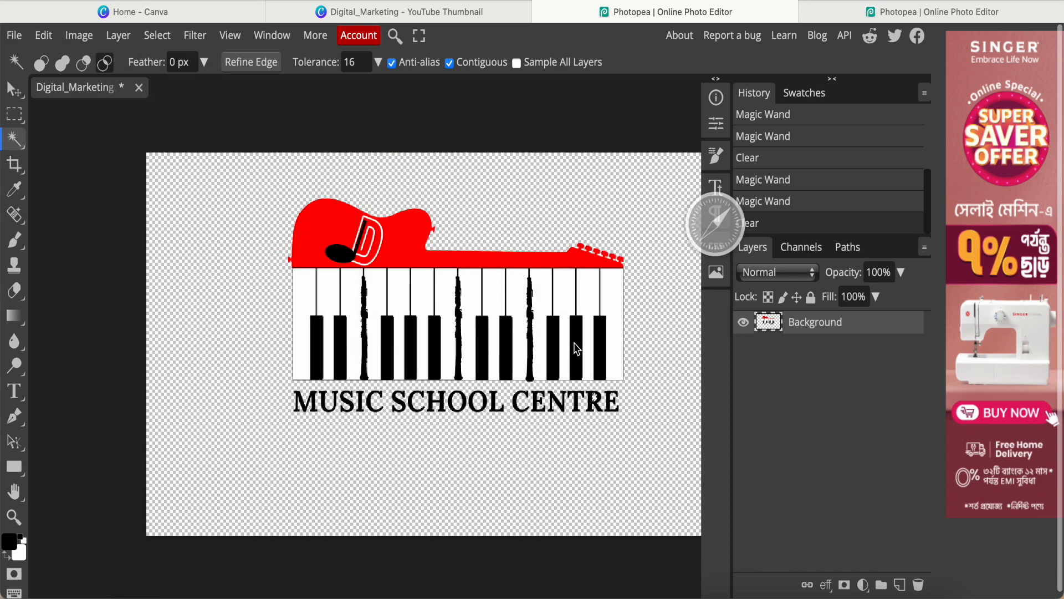
# In the office mockup, open the [YOUR LOGO HERE] smart object and hide the LOGO MOCKUP layer and Graphic Family Logo group
pyautogui.click(894, 14)
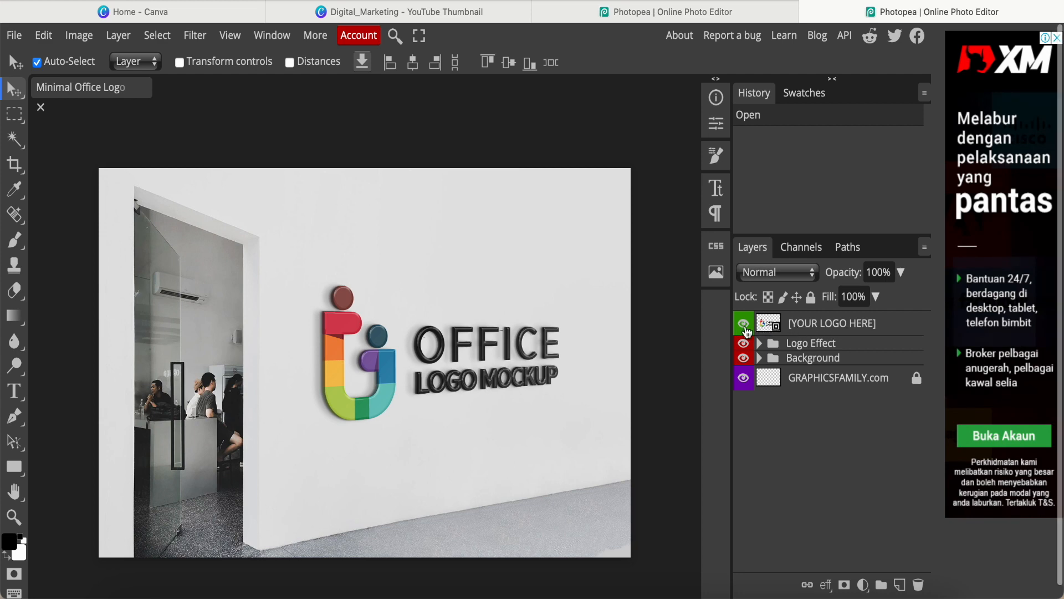
pyautogui.doubleClick(768, 328)
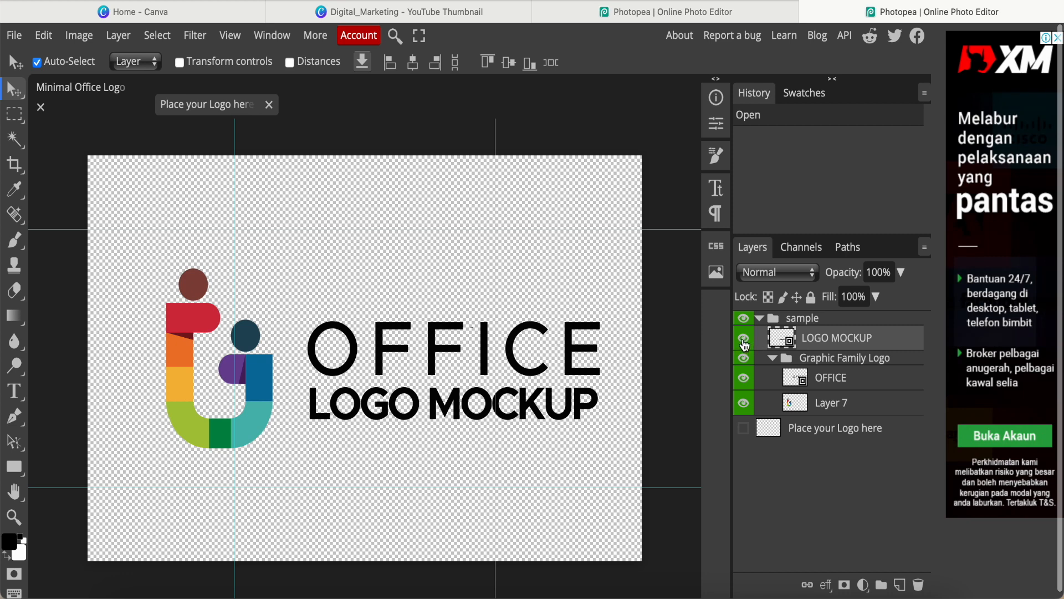
pyautogui.click(743, 338)
pyautogui.click(743, 358)
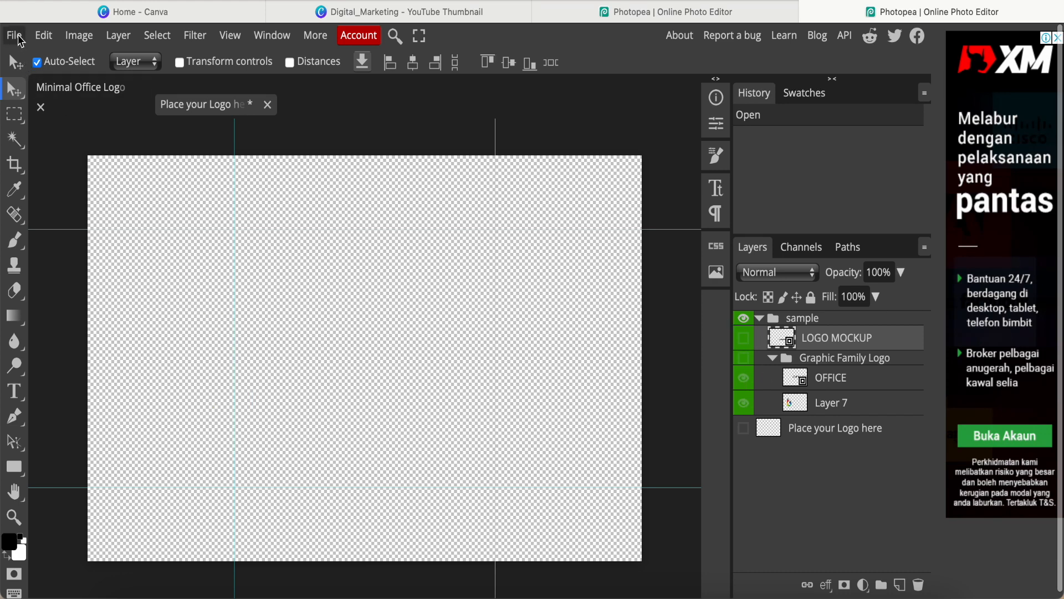
# Place the transparent logo file Digital_Marketing-2.png from the Downloads folder into the smart object document
pyautogui.click(15, 36)
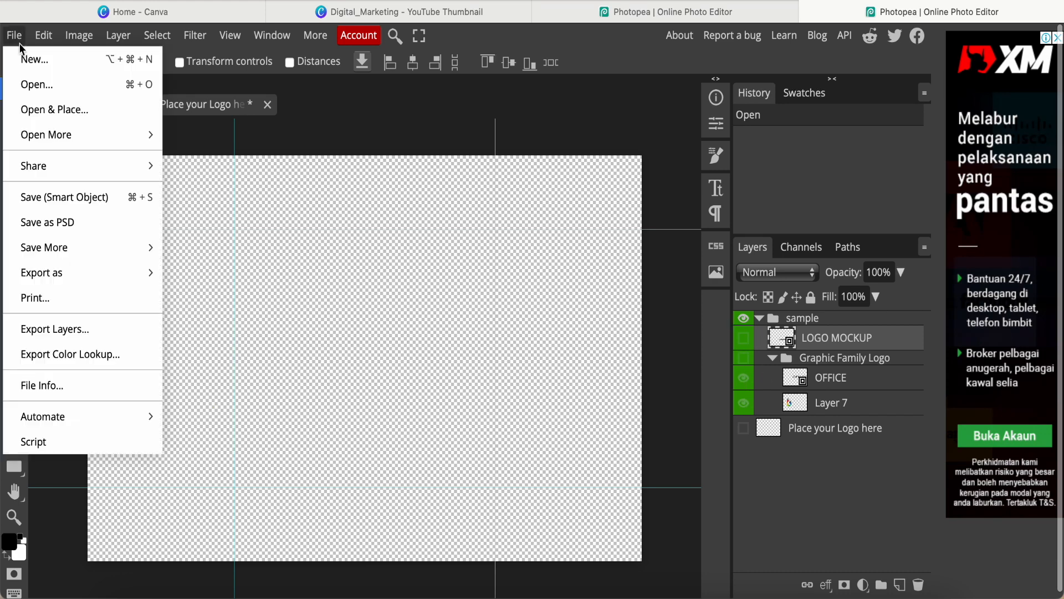
pyautogui.click(74, 112)
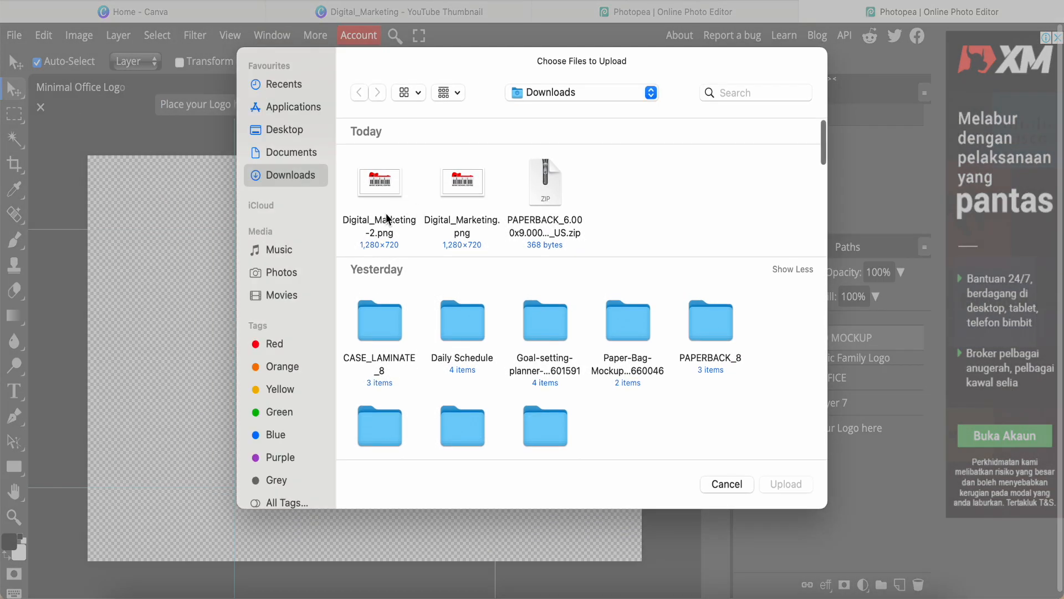
pyautogui.click(389, 201)
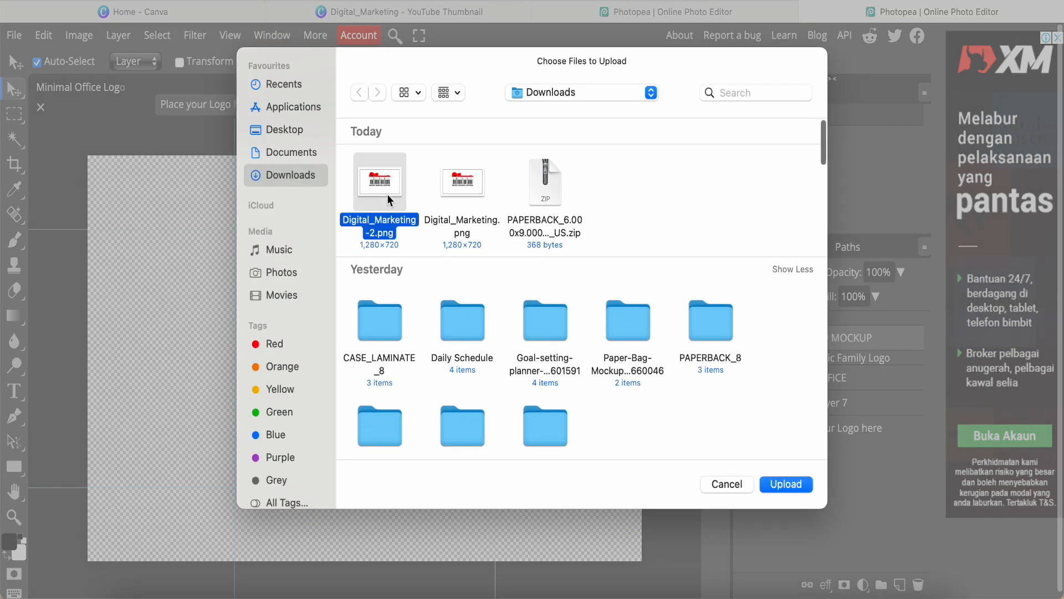
pyautogui.click(779, 484)
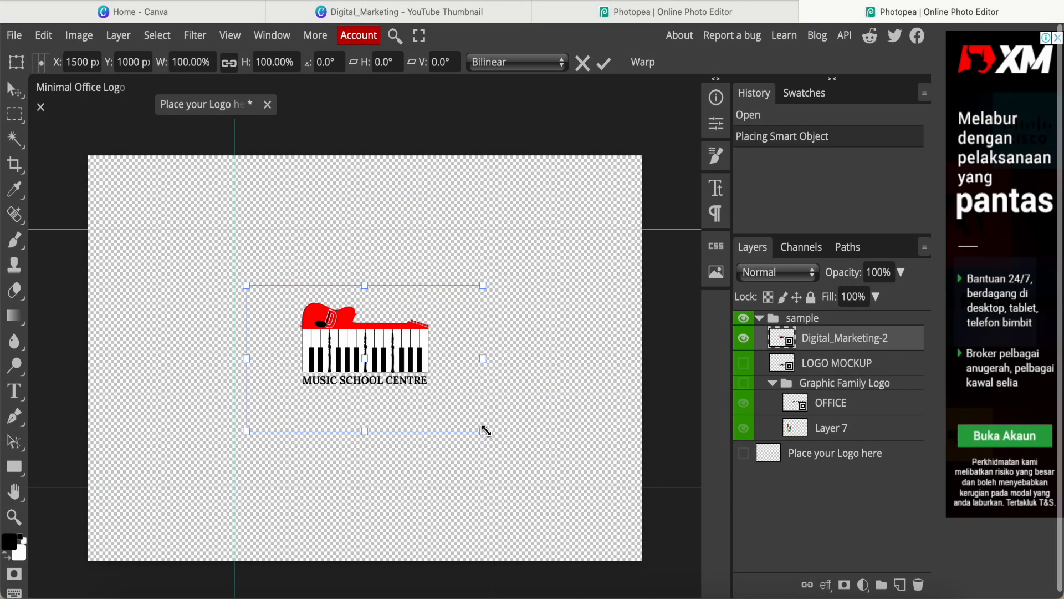
# Enlarge the placed logo proportionally to about 289%, centre it horizontally on the canvas at X 1500, Y 1041 px, and apply the transform
pyautogui.moveTo(483, 434); pyautogui.dragTo(692, 598)
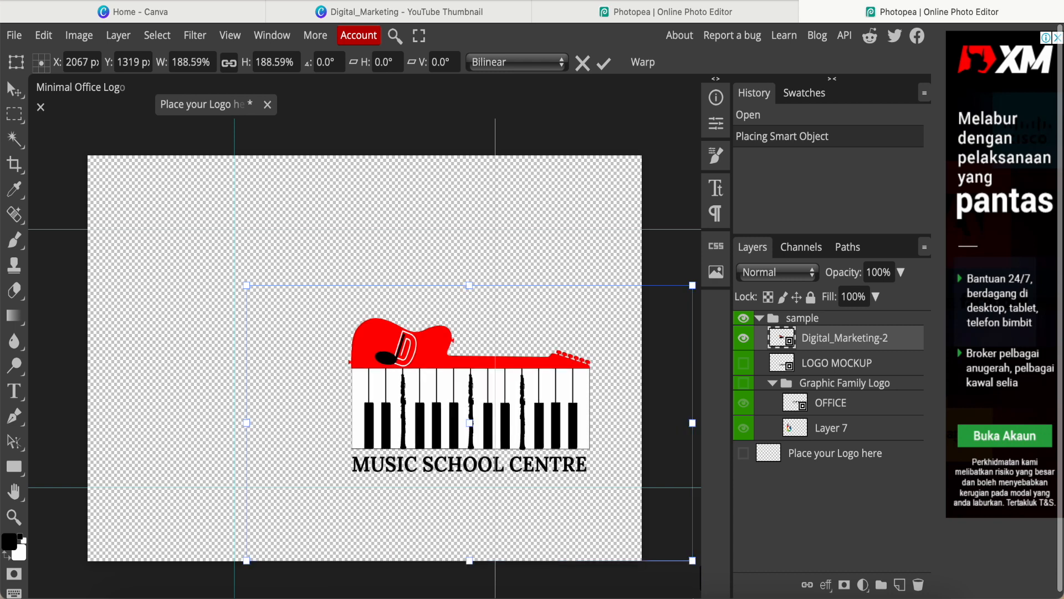
pyautogui.moveTo(247, 287); pyautogui.dragTo(10, 124)
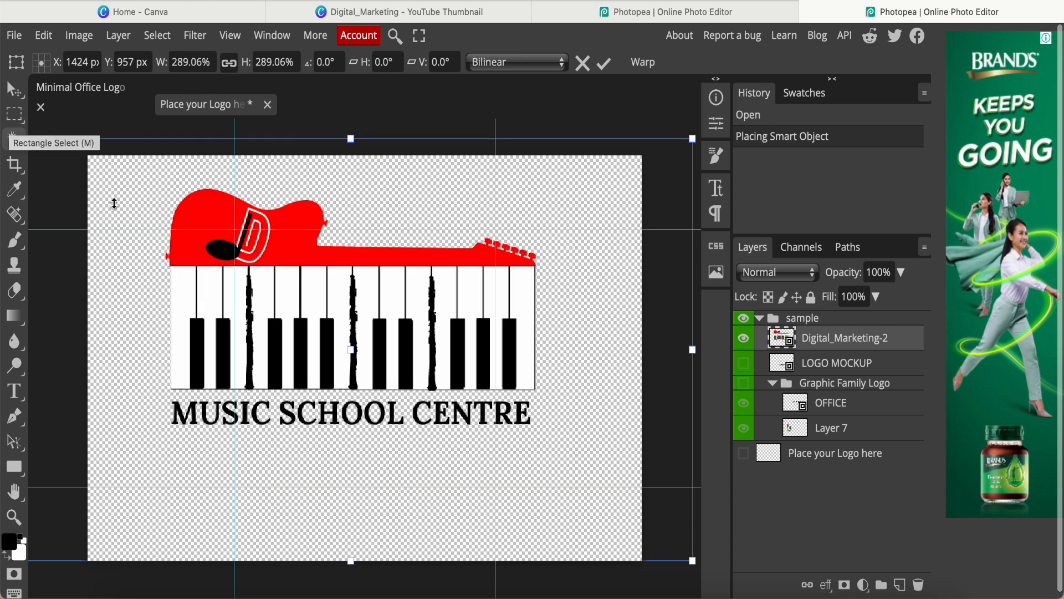
pyautogui.moveTo(380, 350); pyautogui.dragTo(391, 367)
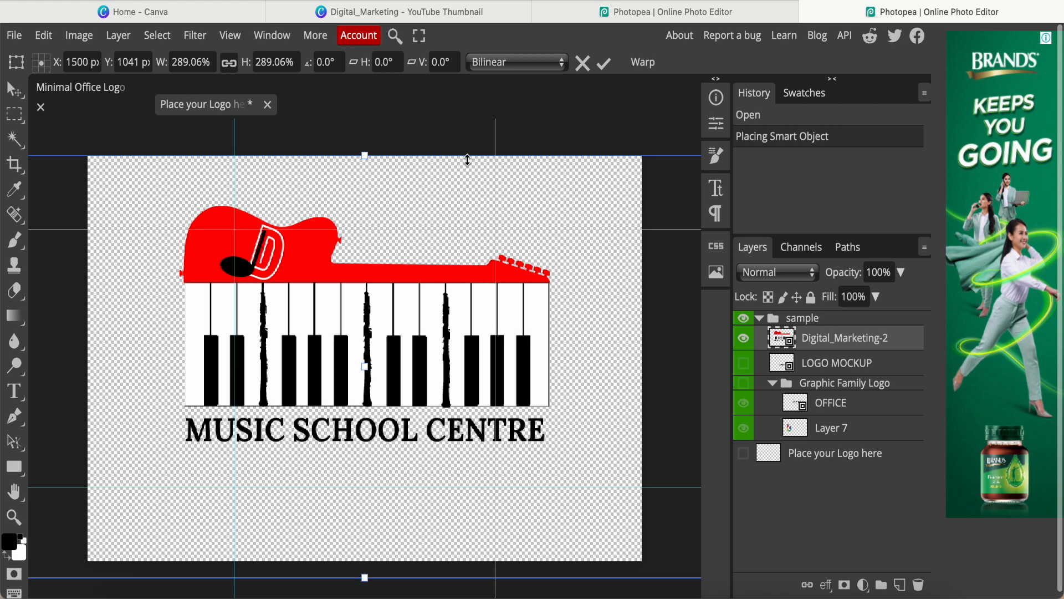
pyautogui.click(605, 64)
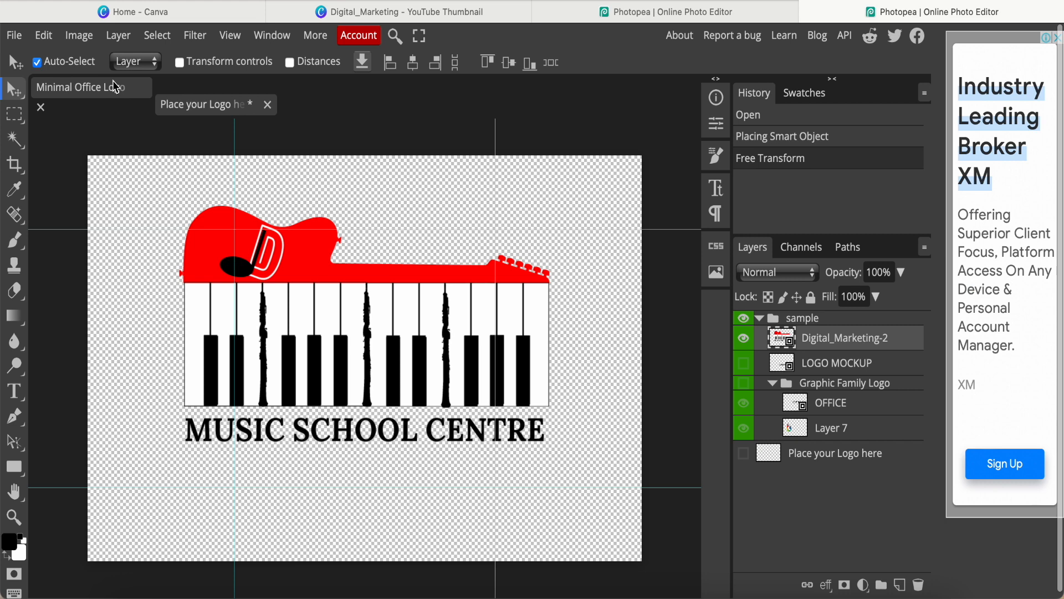
# Save the smart object with the new logo, return to the office mockup and export it as a PNG file
pyautogui.hotkey('ctrl', 's')
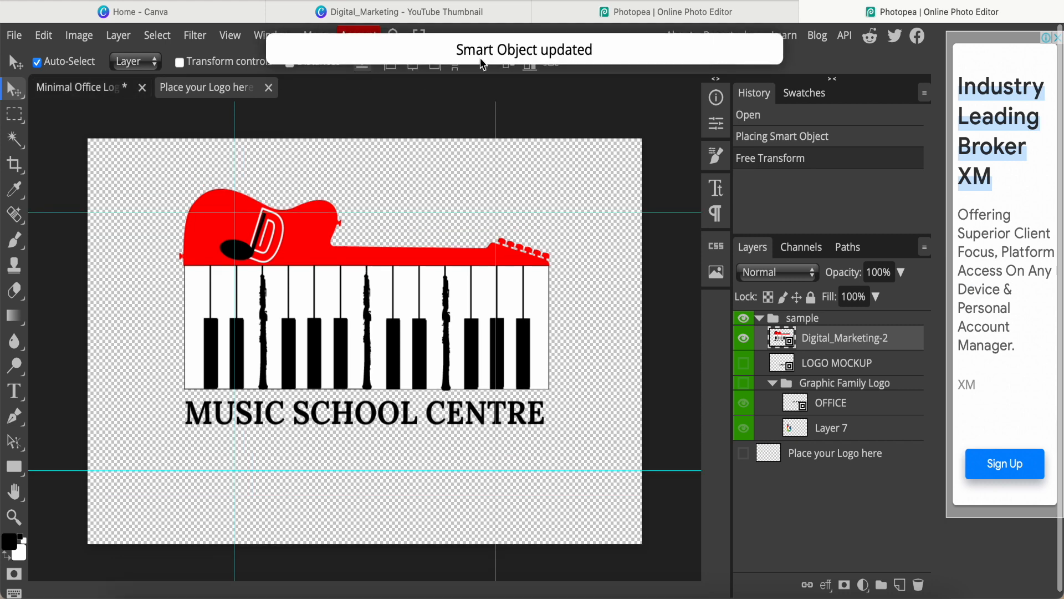
pyautogui.click(69, 92)
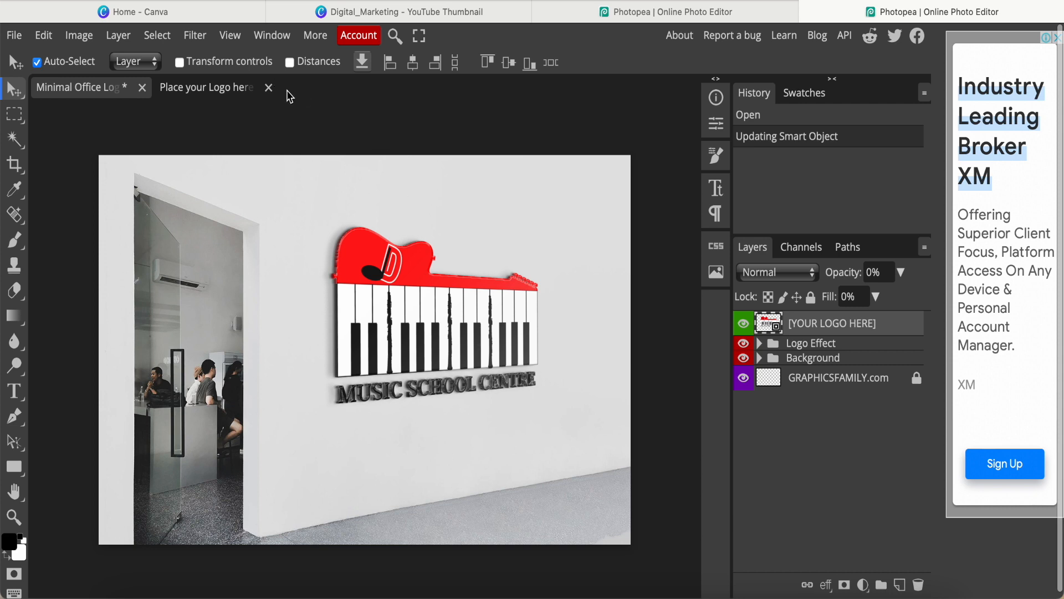
pyautogui.click(15, 37)
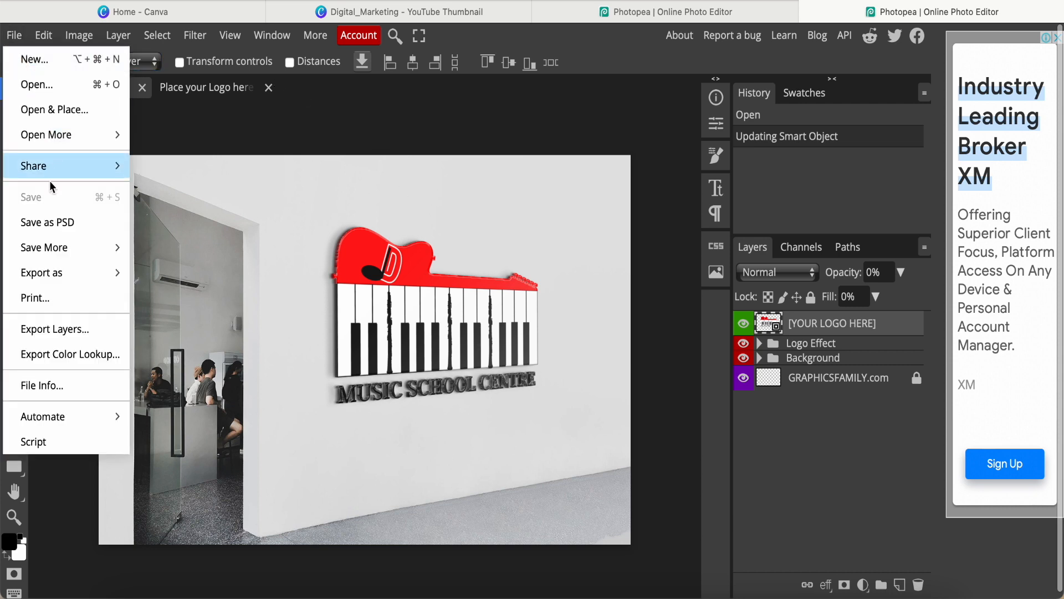
pyautogui.moveTo(60, 275)
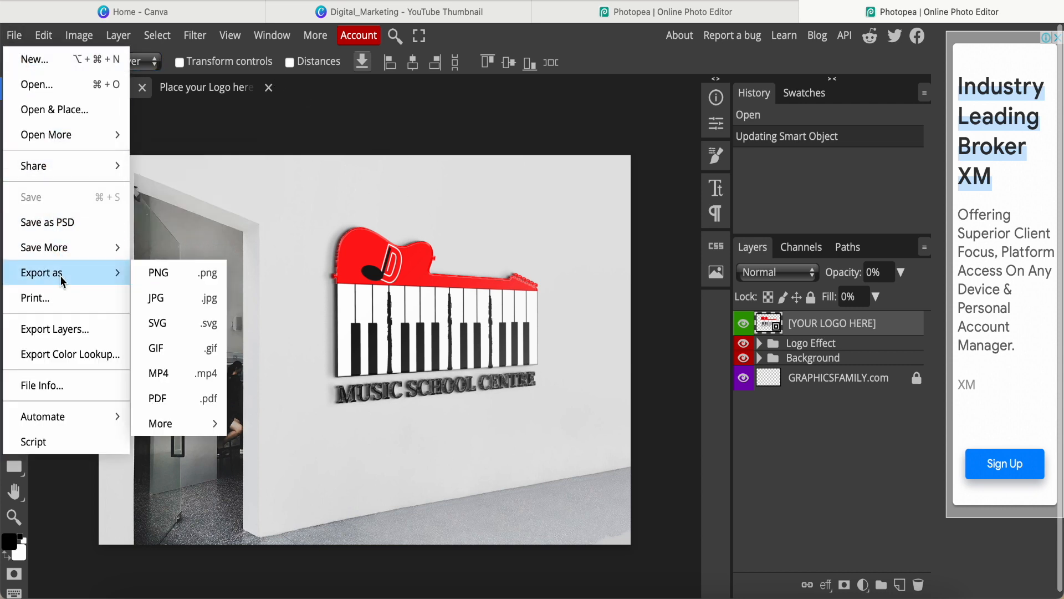
pyautogui.click(172, 274)
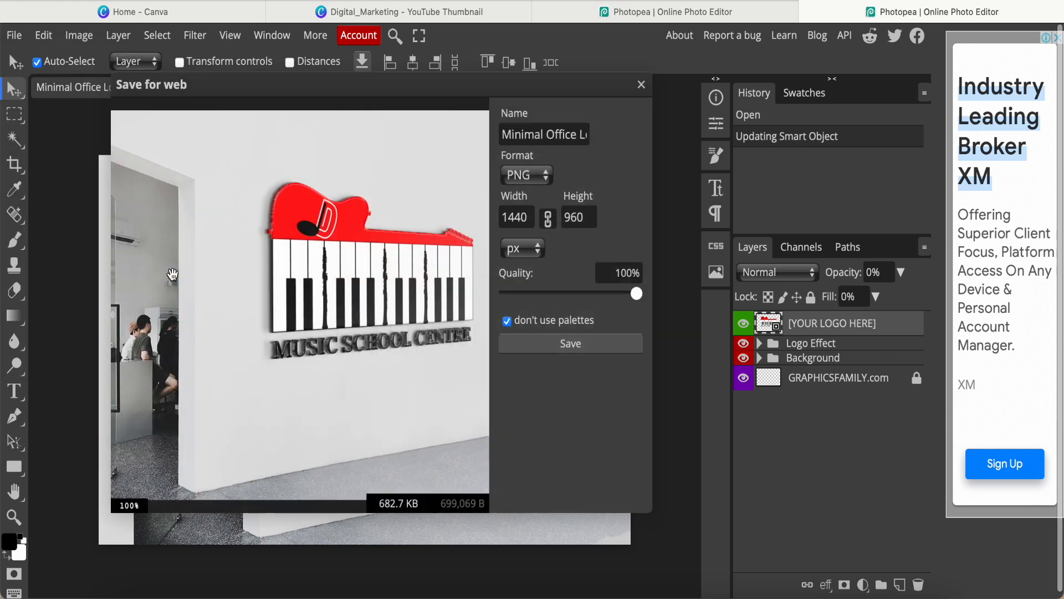
pyautogui.click(568, 345)
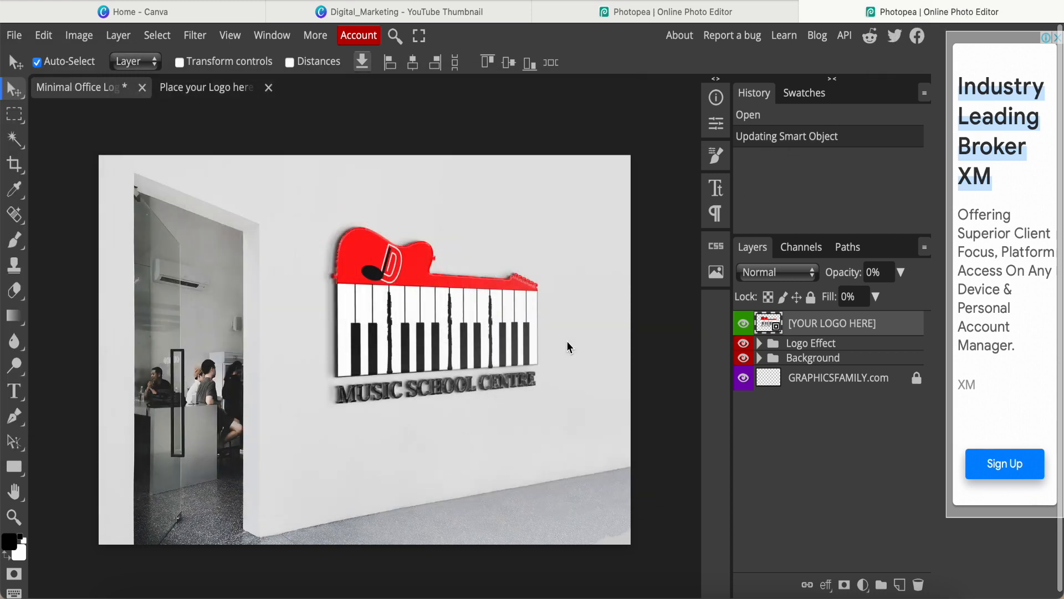
# Switch to Finder and open the Downloads folder to check for the exported mockup image
pyautogui.click(131, 594)
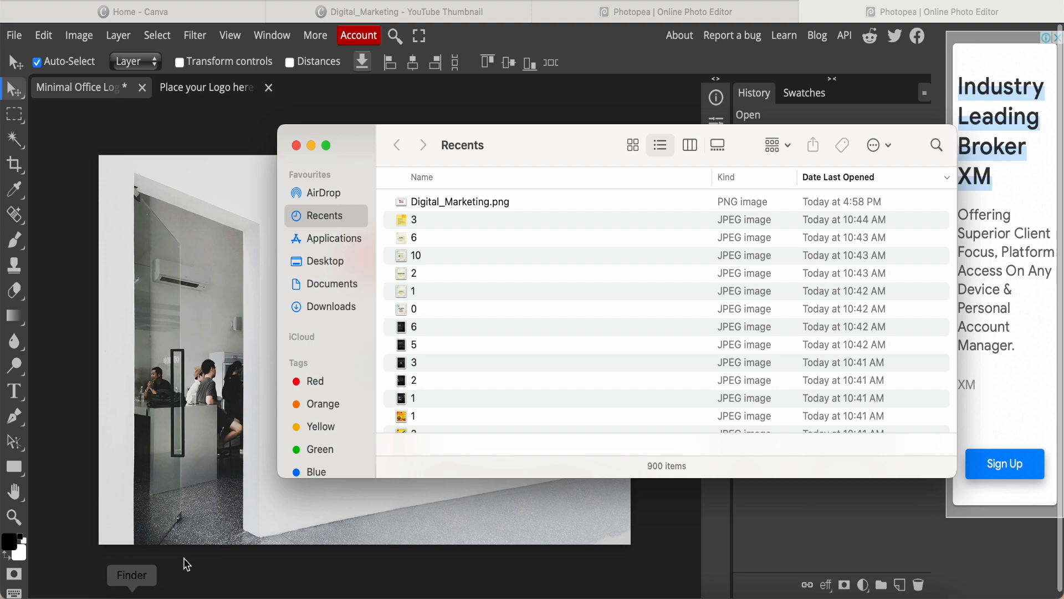
pyautogui.click(335, 308)
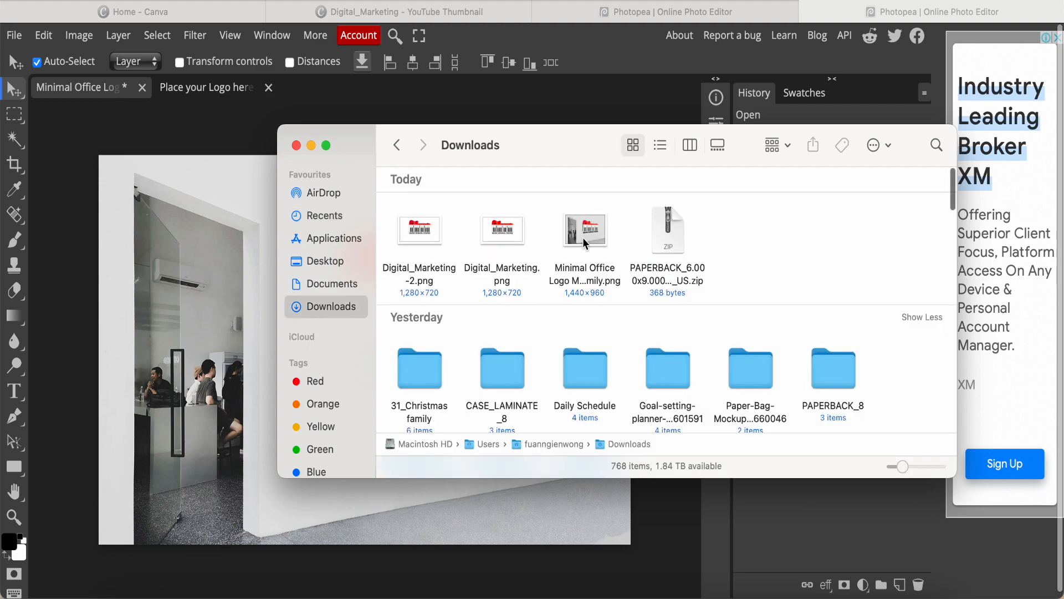